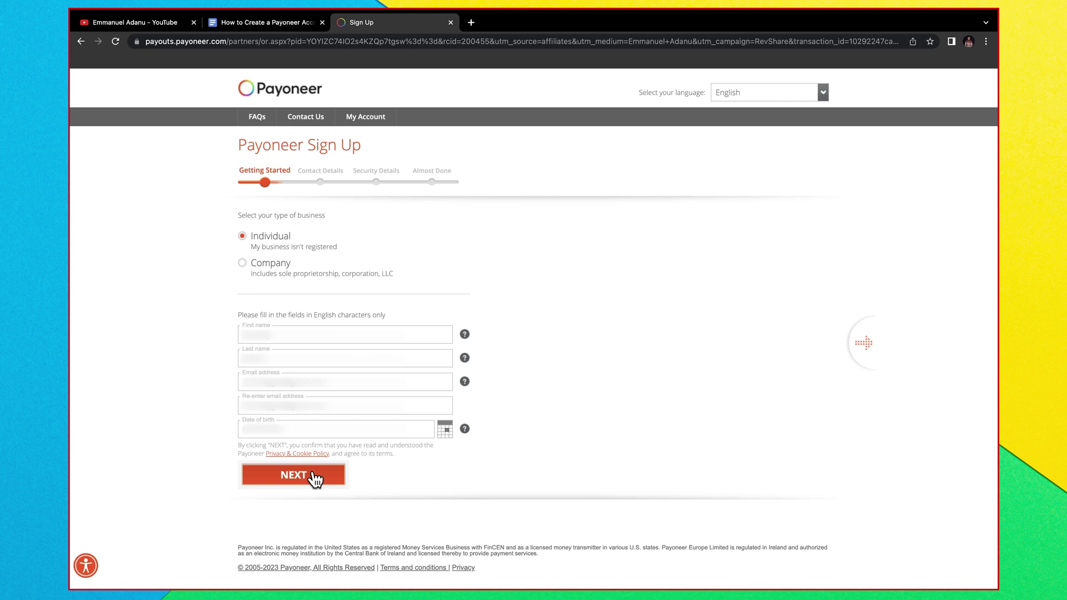
Advance to Contact Details, begin the street address, and open a new browser tab.
left_click(314, 478)
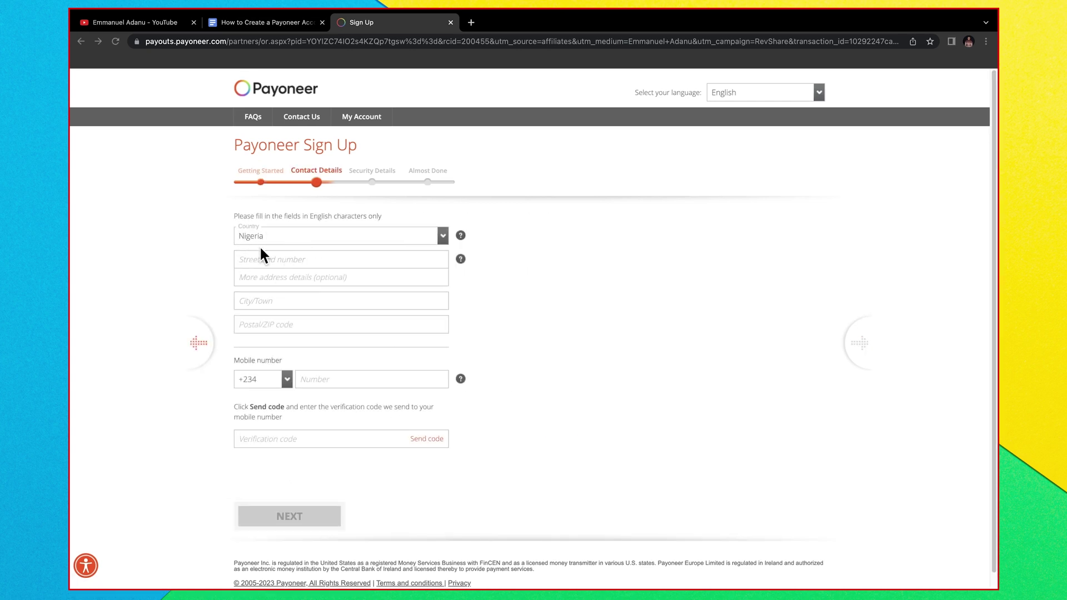
left_click(250, 261)
type("S")
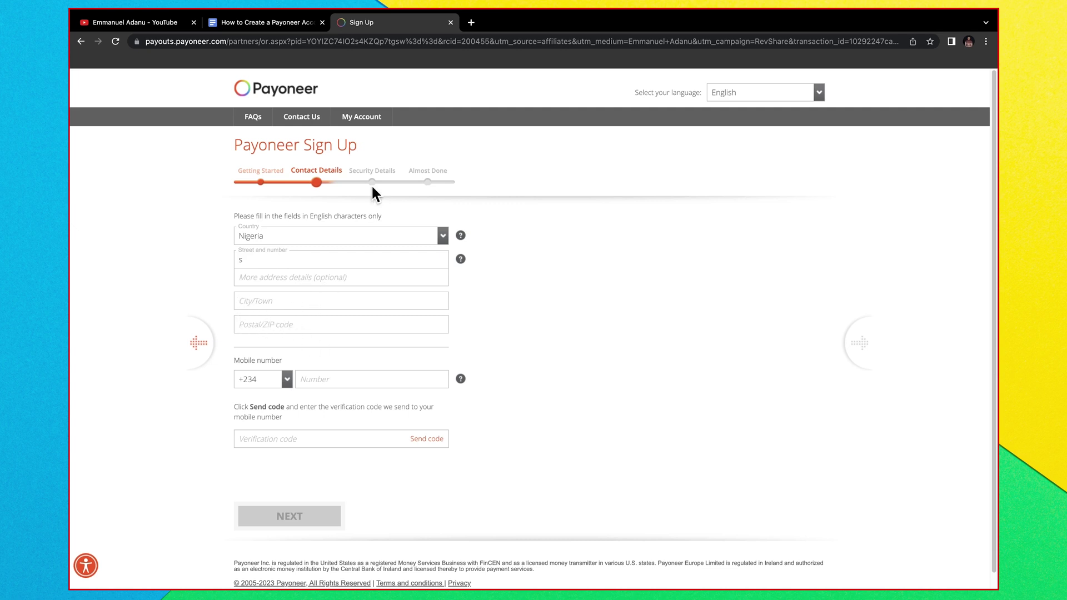
left_click(470, 23)
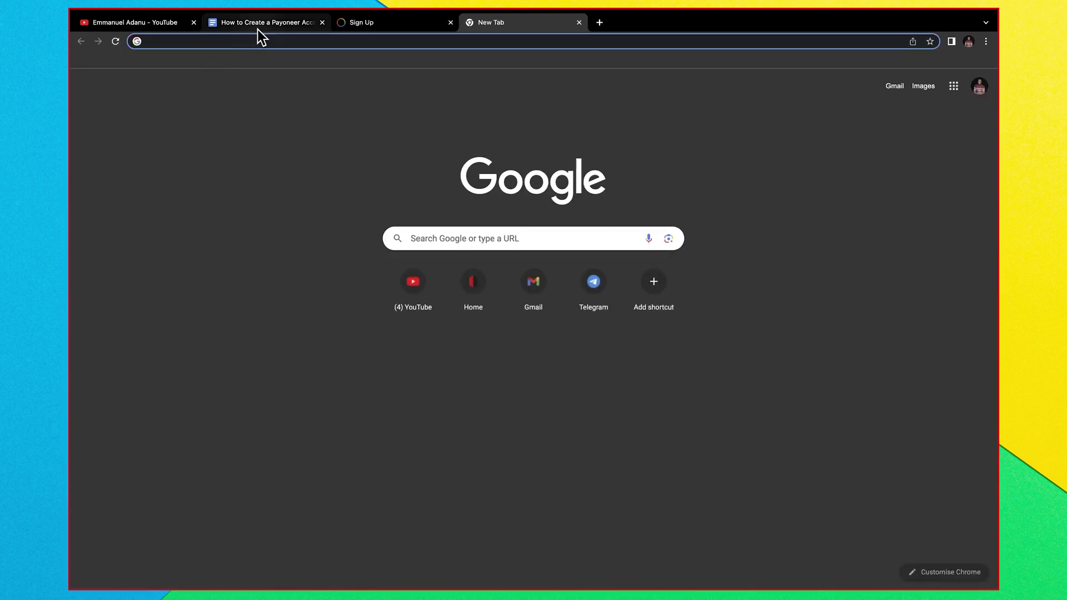
Search Google for 'Lagos zip code', then go back to the Payoneer sign-up tab.
type("Lagos zip code")
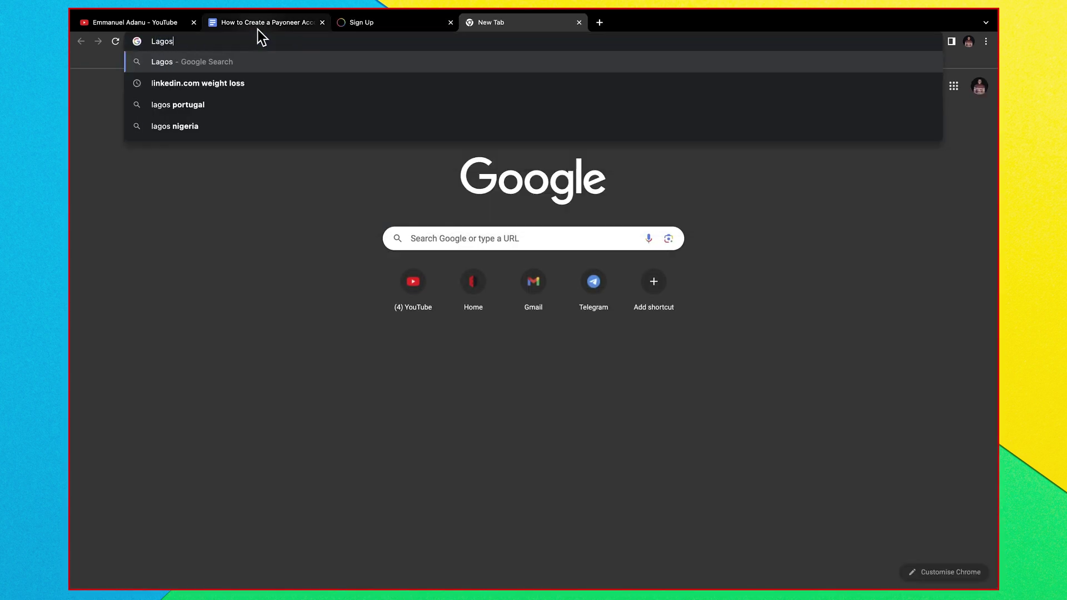
key("Return")
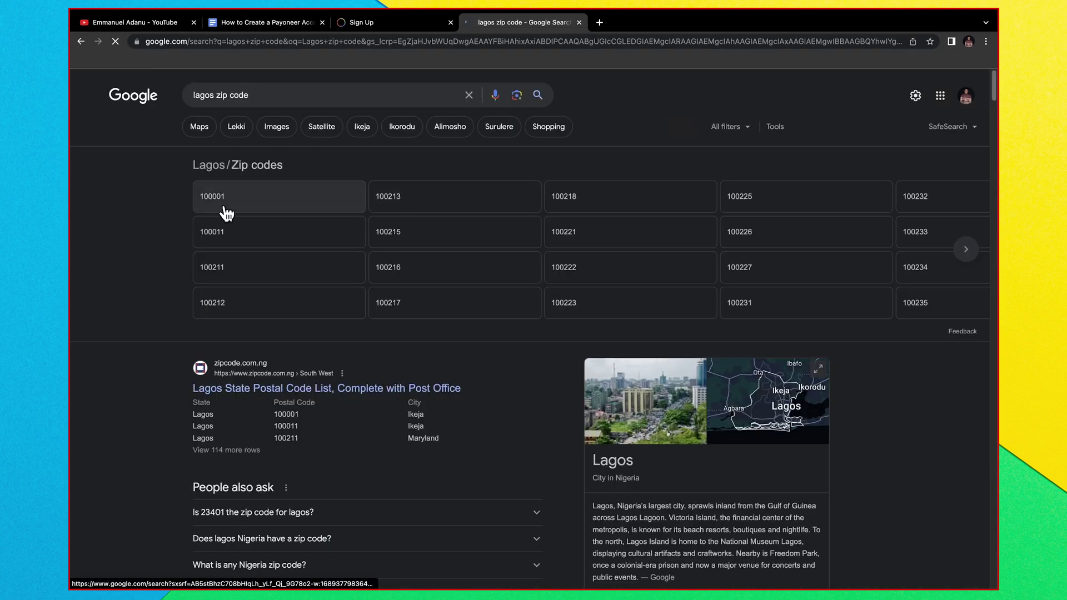
left_click(225, 95)
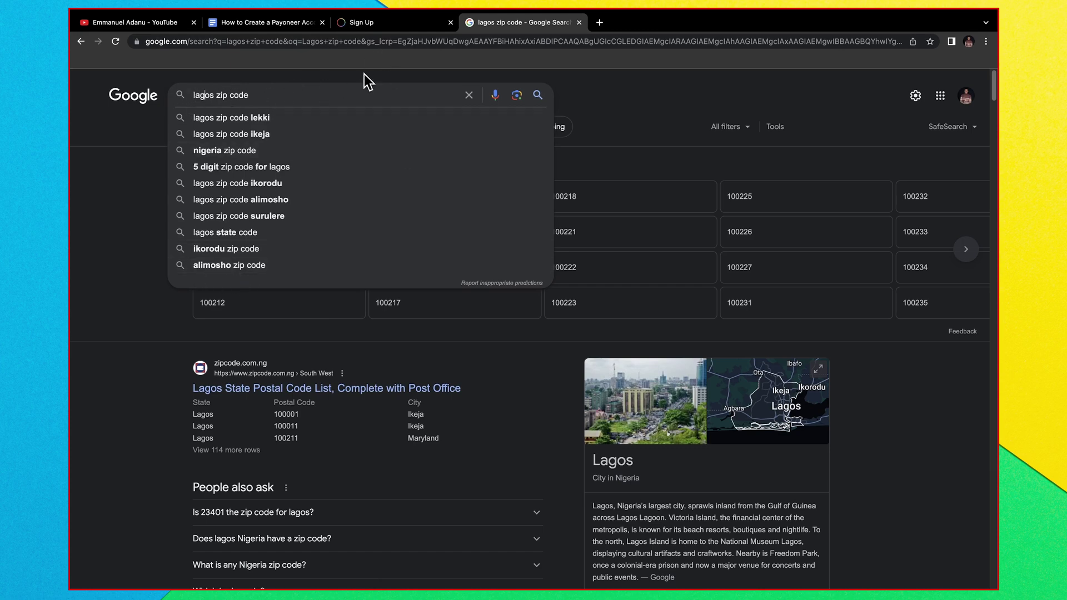
left_click(385, 23)
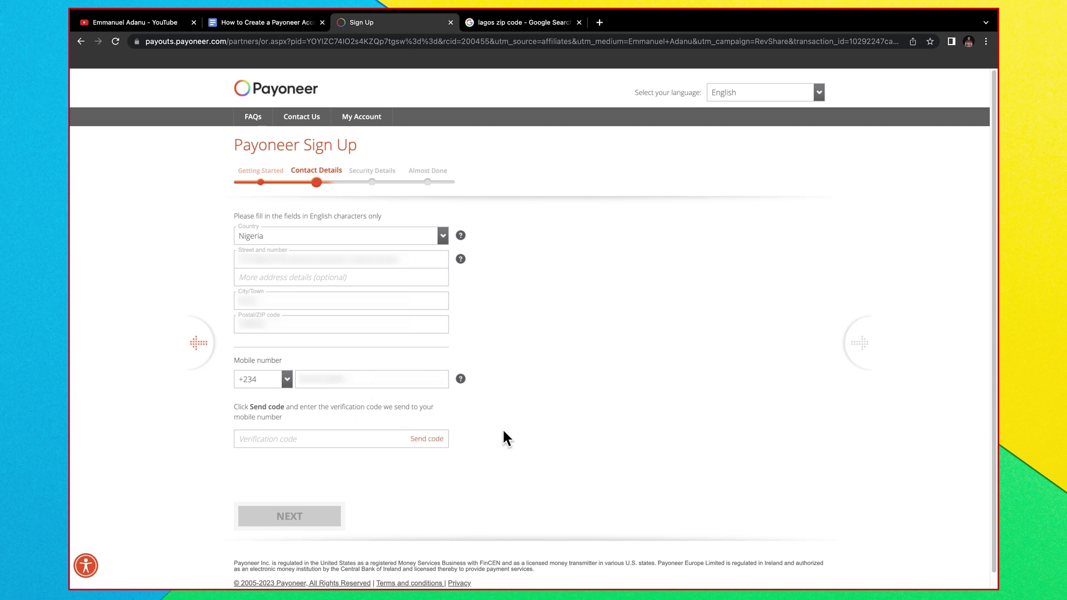
Request an SMS code, enter the received code, and continue to Security Details.
left_click(437, 440)
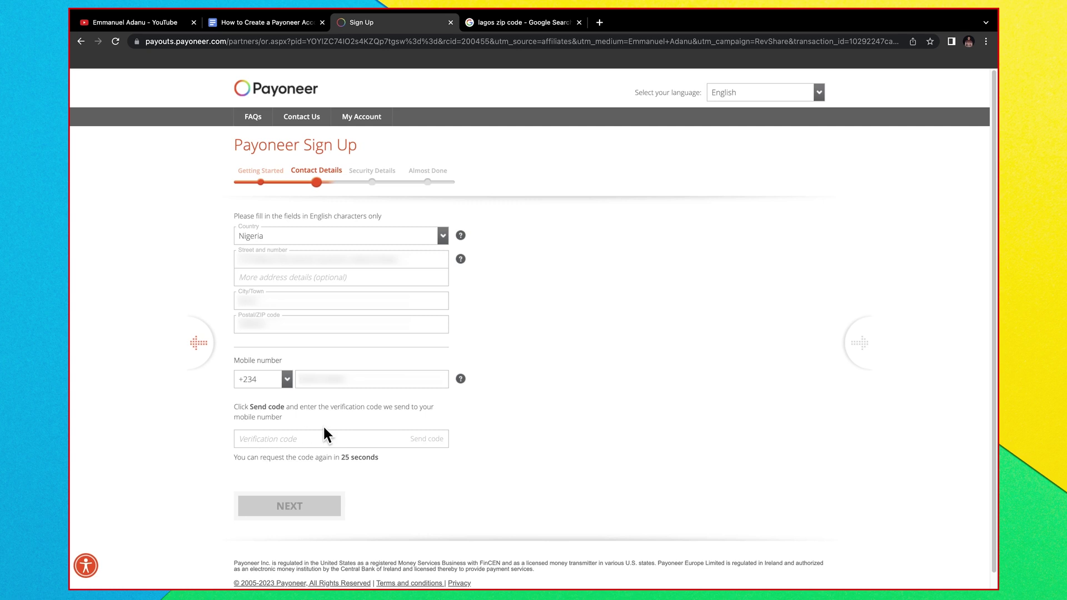
left_click(278, 439)
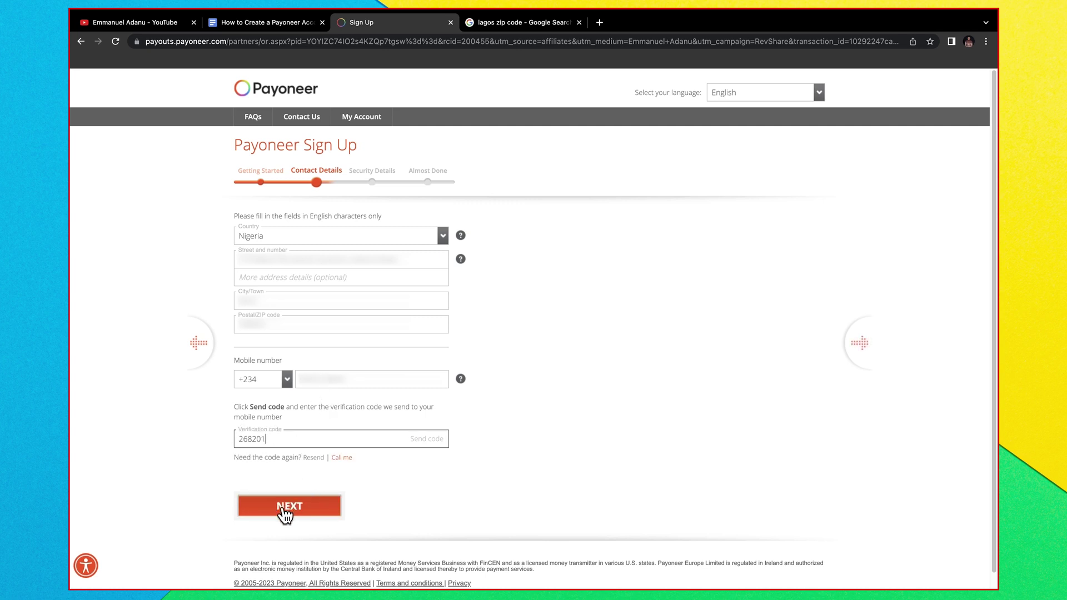
left_click(299, 506)
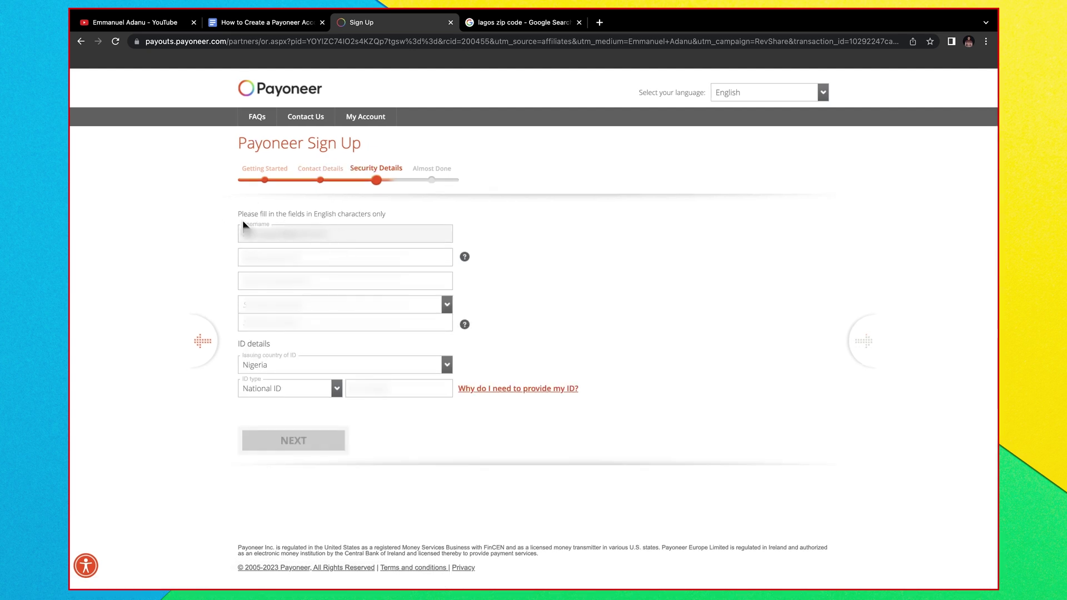
Autofill the password, choose a security question, keep National ID as ID type, and continue.
left_click(295, 258)
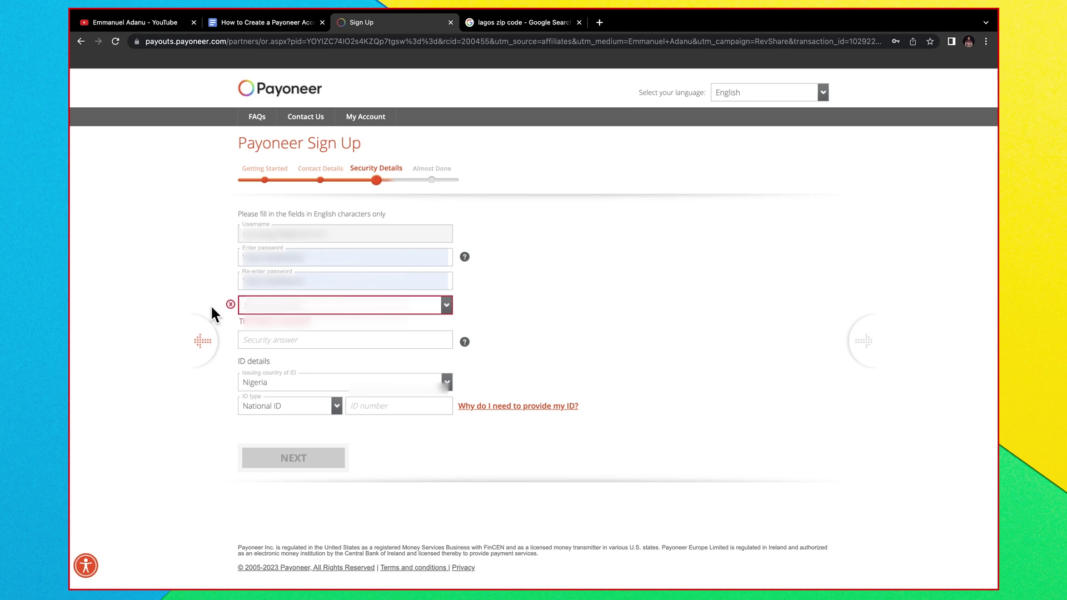
left_click(304, 307)
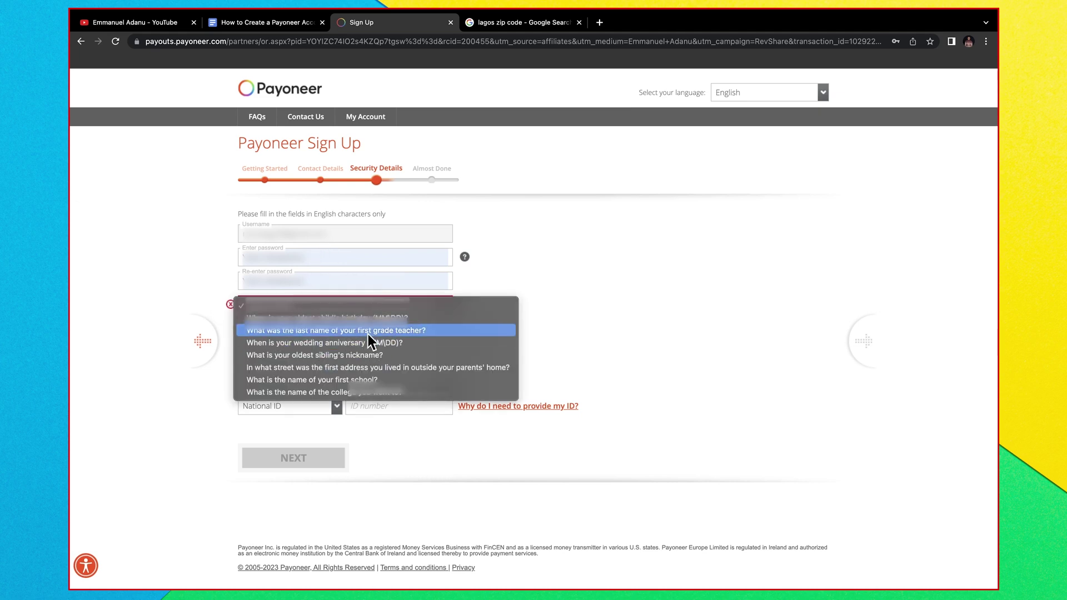
left_click(368, 367)
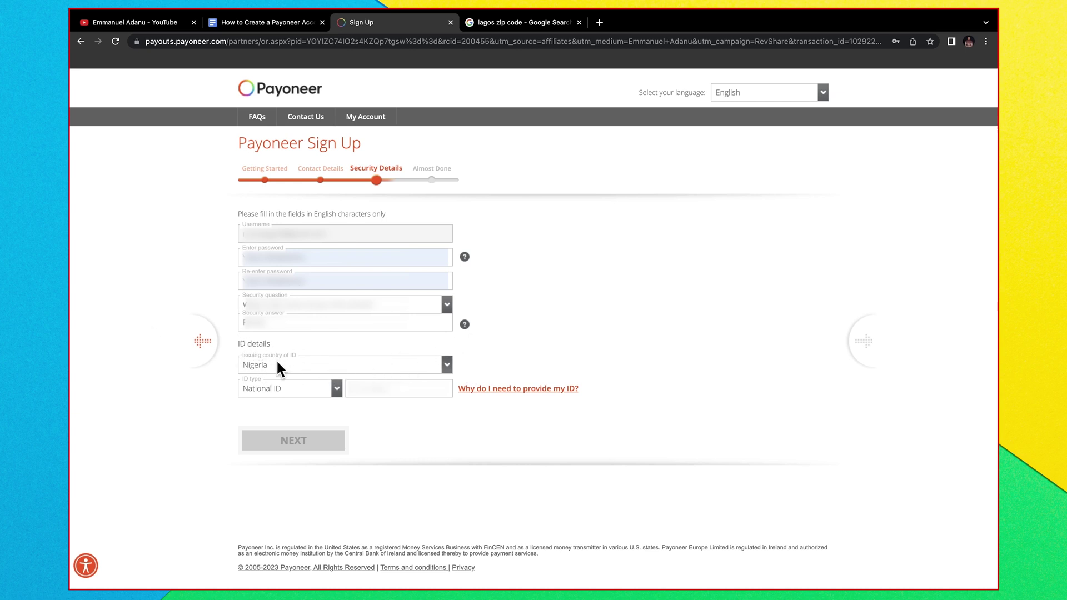
left_click(289, 388)
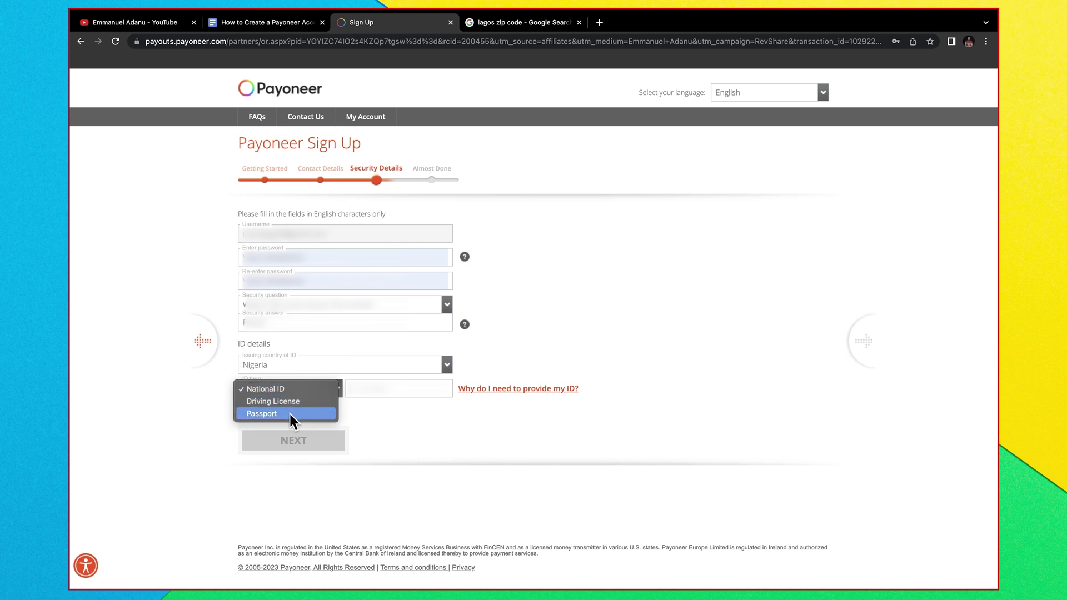
left_click(209, 391)
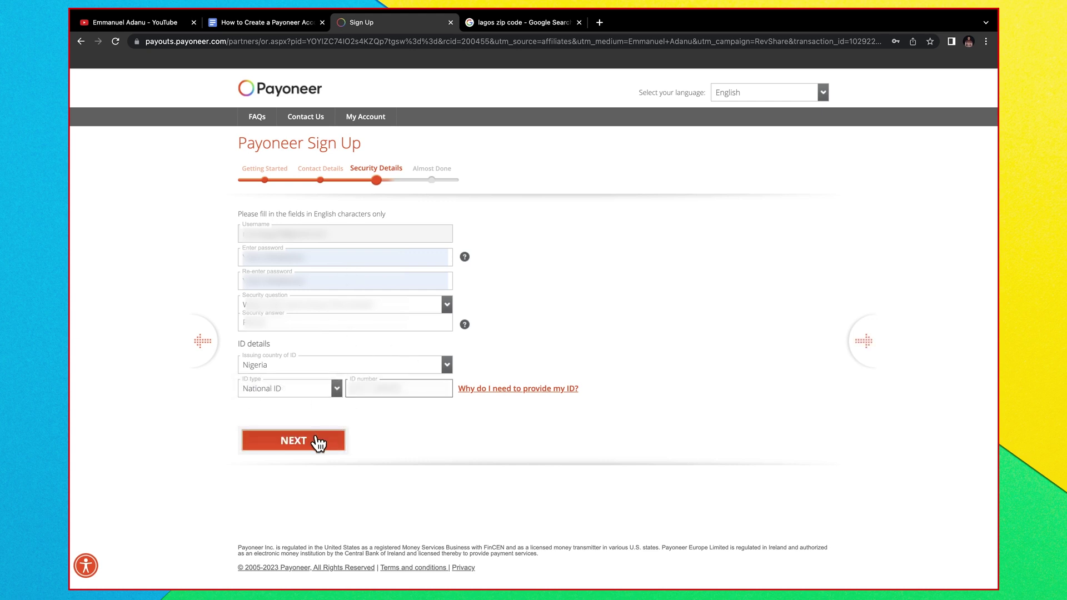
left_click(314, 436)
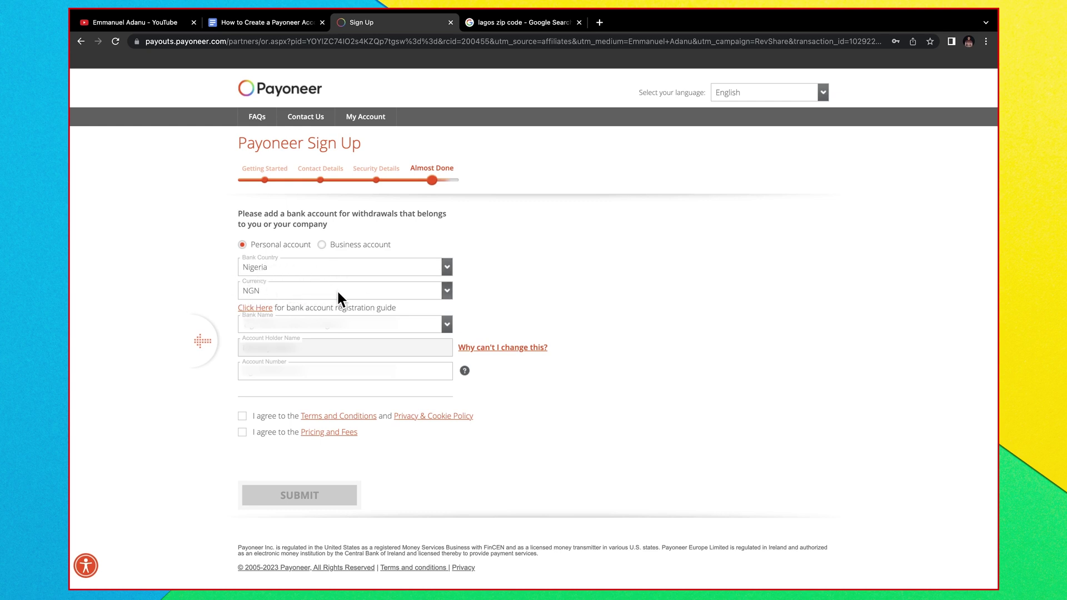
Keep NGN as the currency and select United Bank for Africa Plc as the bank.
left_click(443, 291)
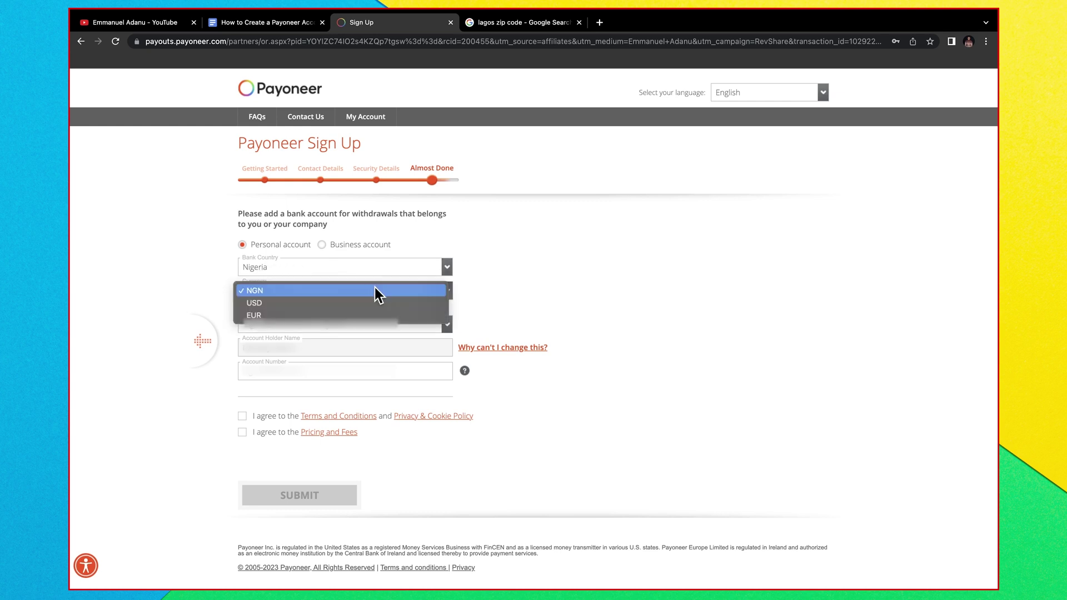
left_click(482, 291)
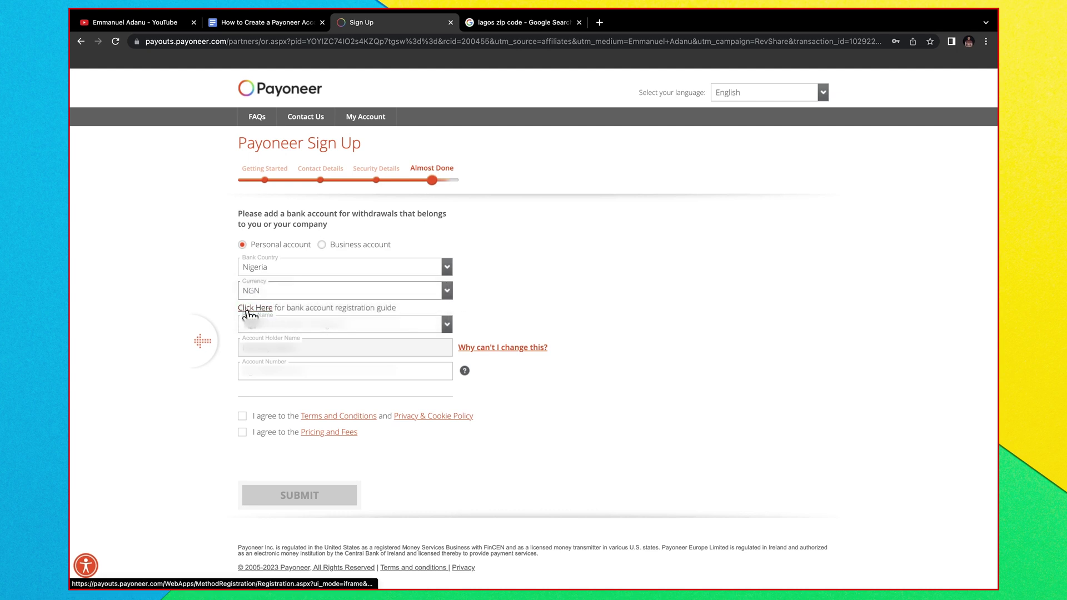
left_click(275, 328)
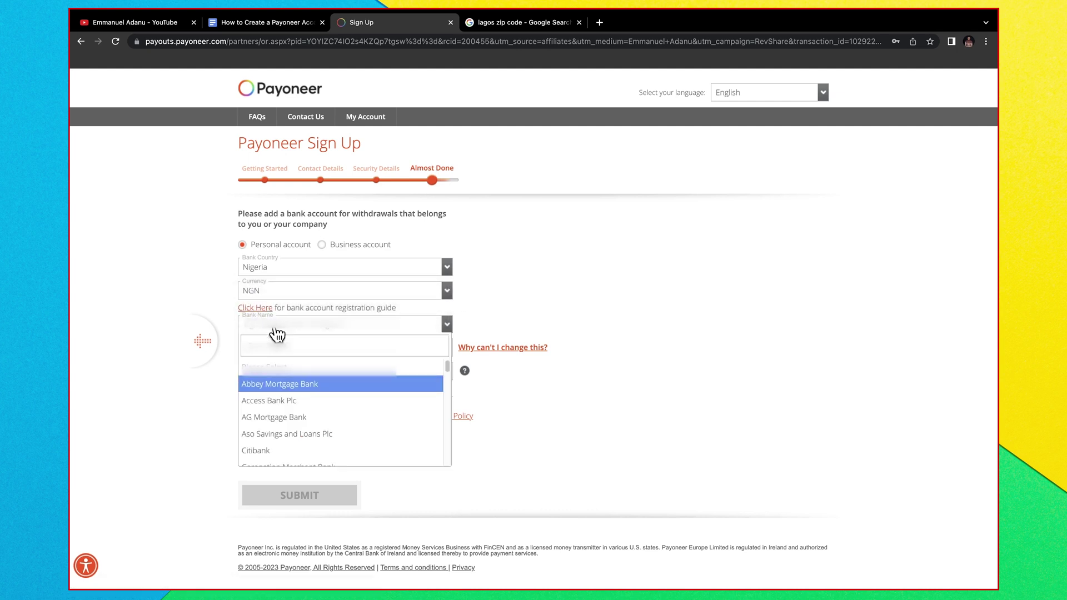
type("United")
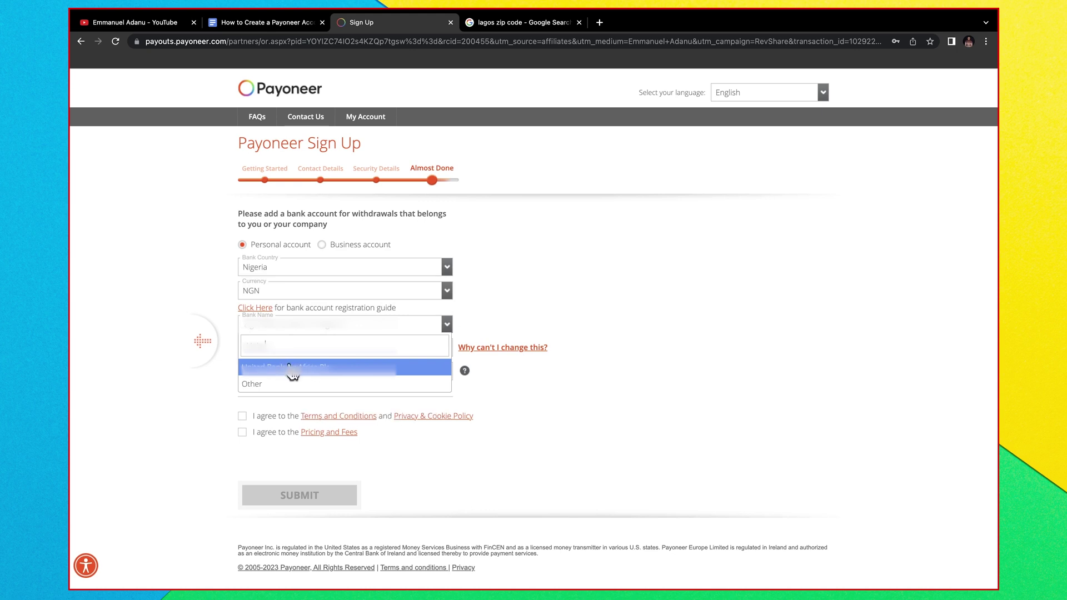
left_click(294, 369)
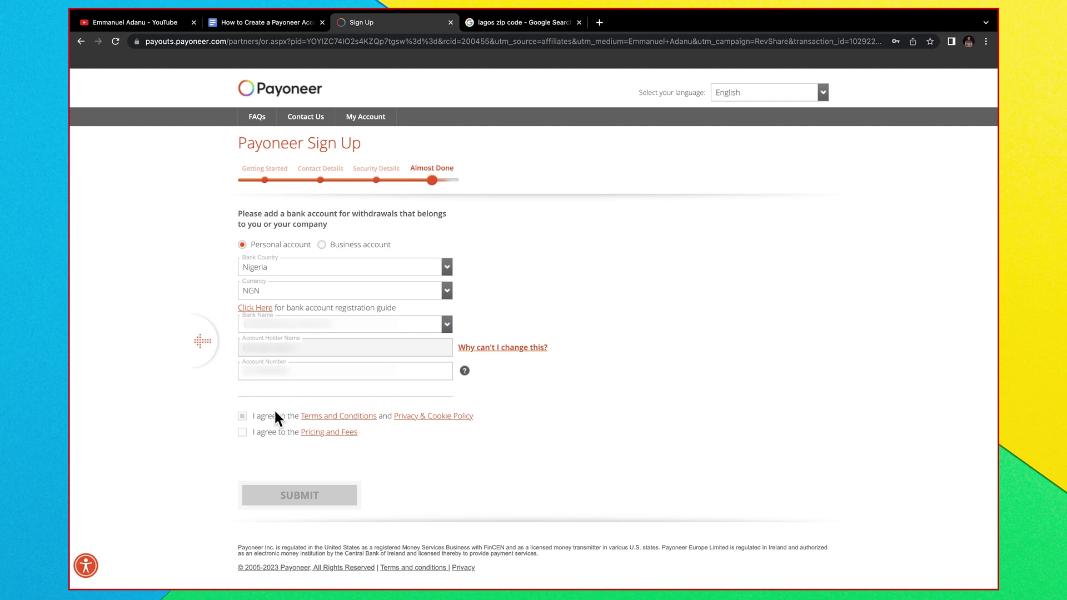
Accept the Terms, Privacy Policy and Pricing and Fees, then submit the application.
left_click(244, 417)
left_click(243, 432)
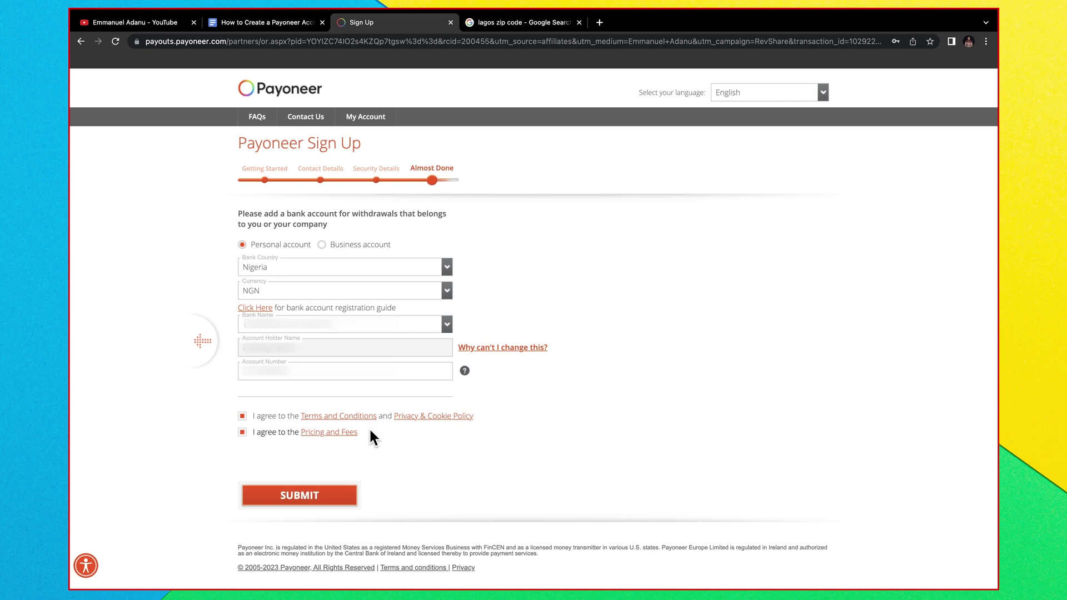
left_click(319, 496)
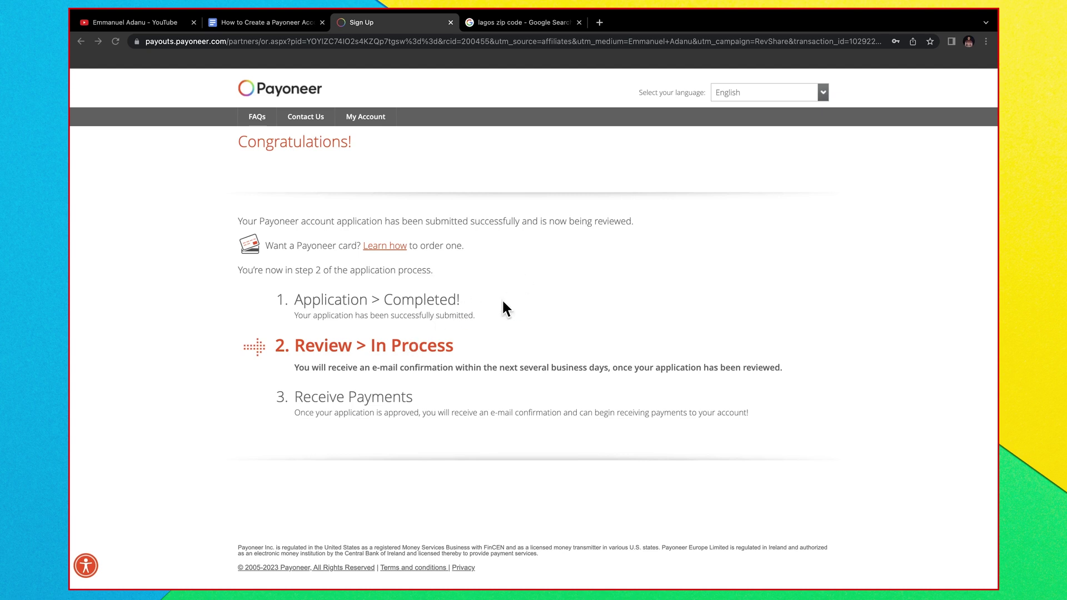
Go to the Payoneer sign-in page through My Account.
left_click(371, 119)
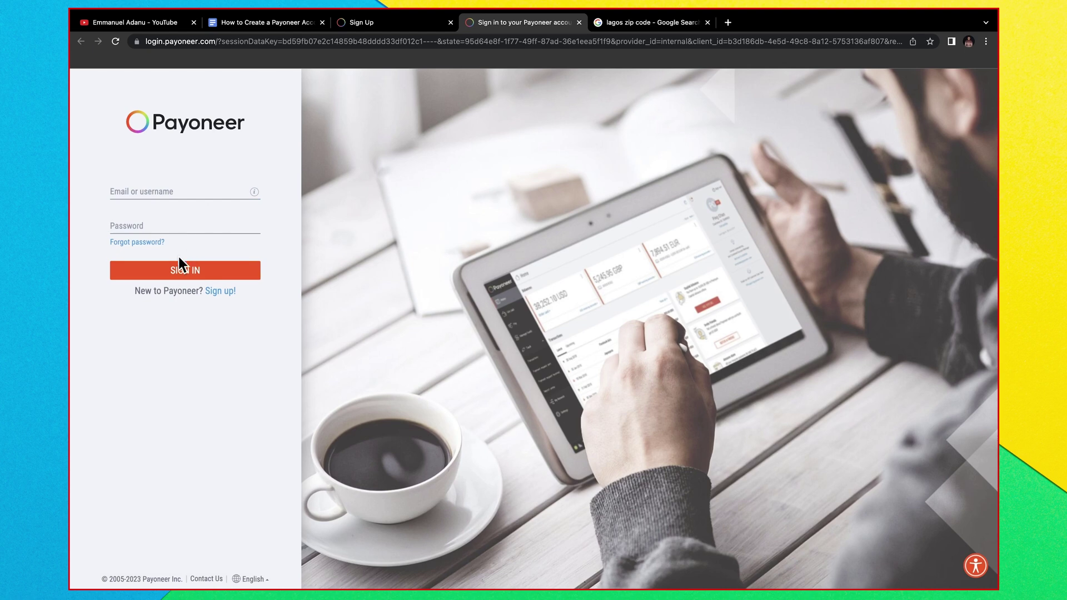
Sign in, submit the pasted two-step verification code, and acknowledge the recovery code.
left_click(202, 273)
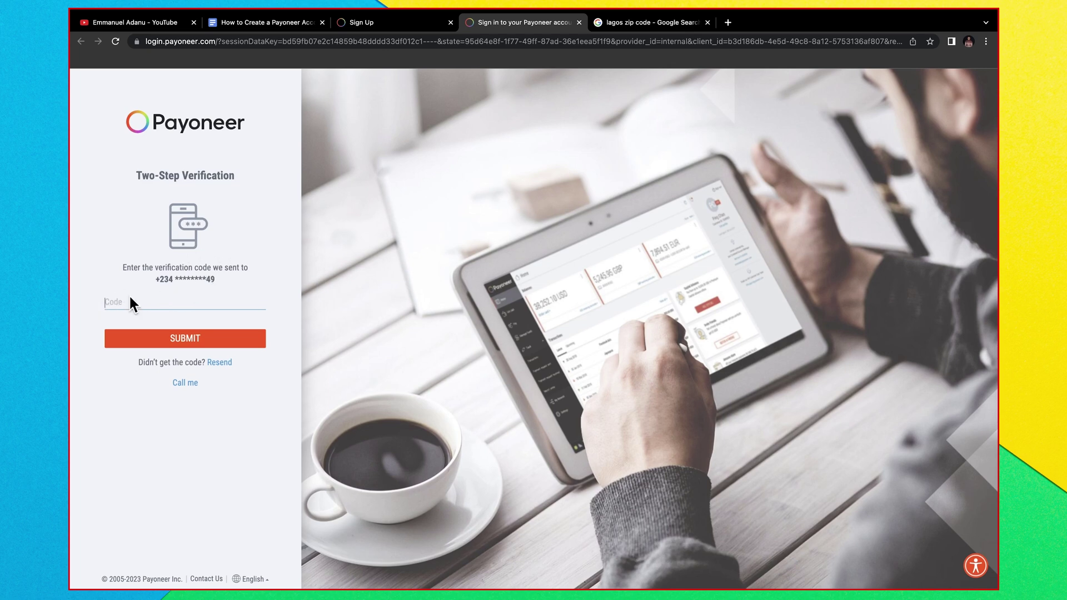
key("ctrl+v")
left_click(175, 337)
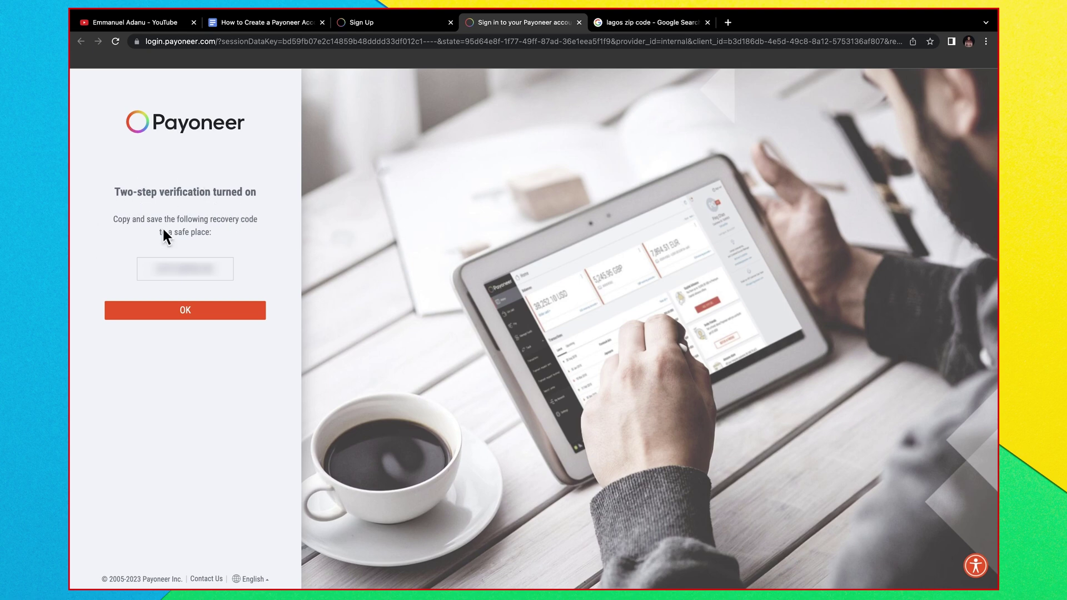
left_click(202, 311)
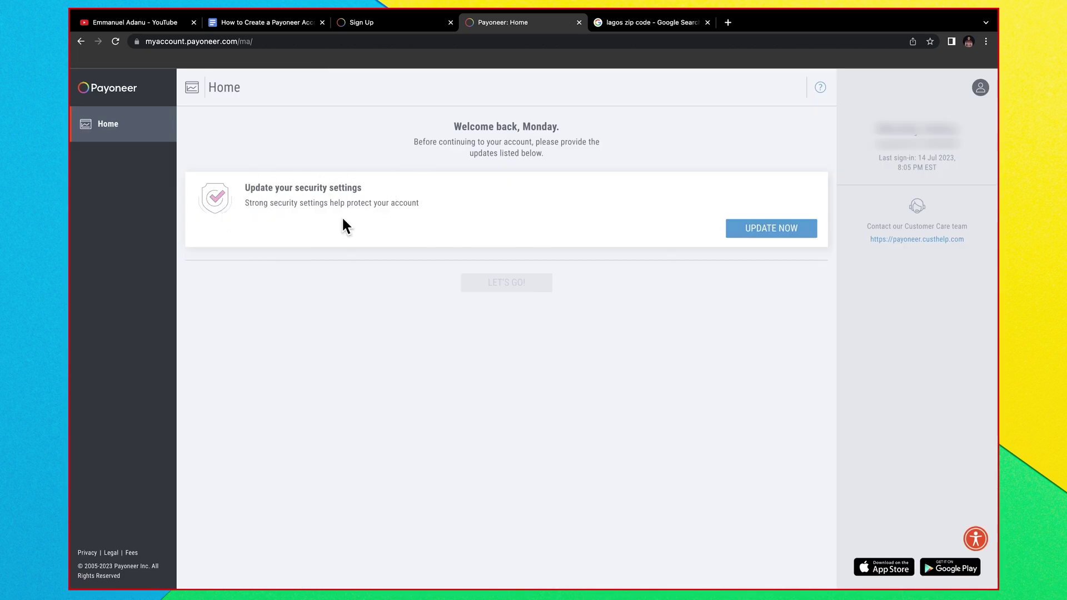
Open security settings, keep the first security question choice, and save the questions.
left_click(766, 233)
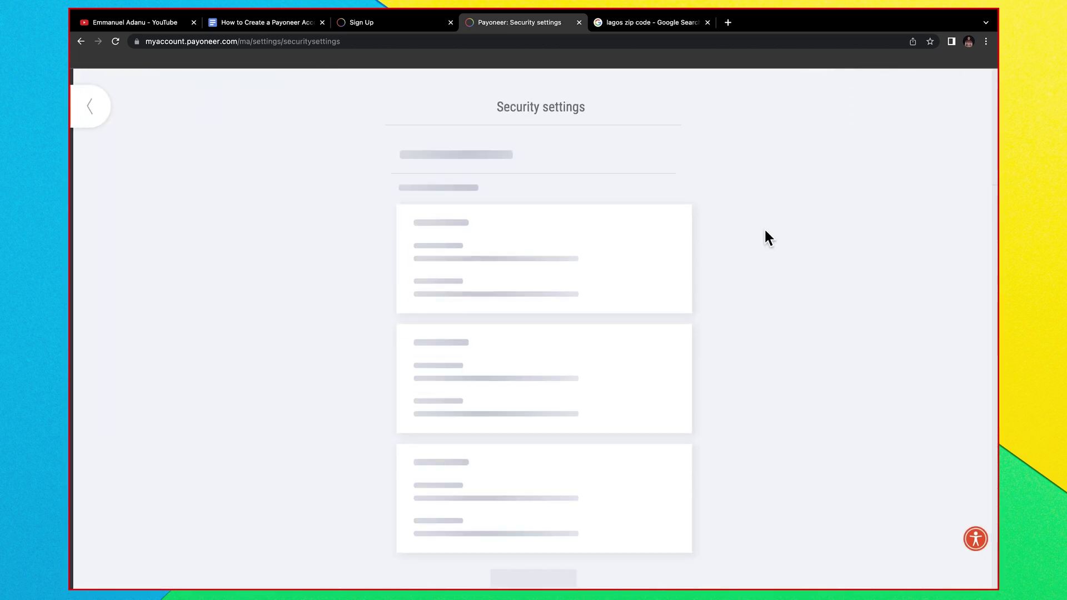
left_click(478, 215)
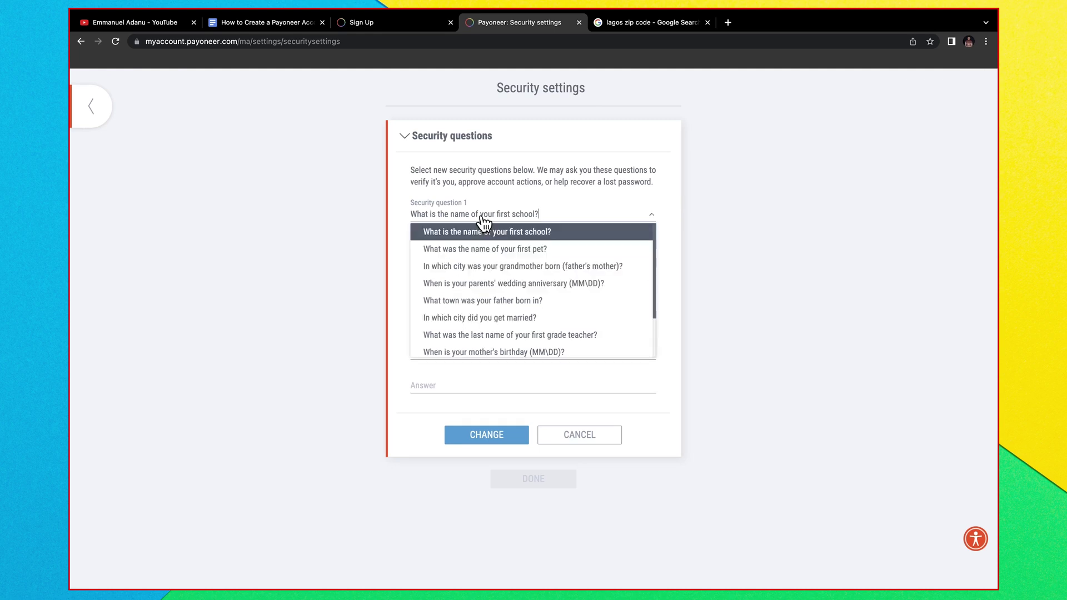
left_click(695, 204)
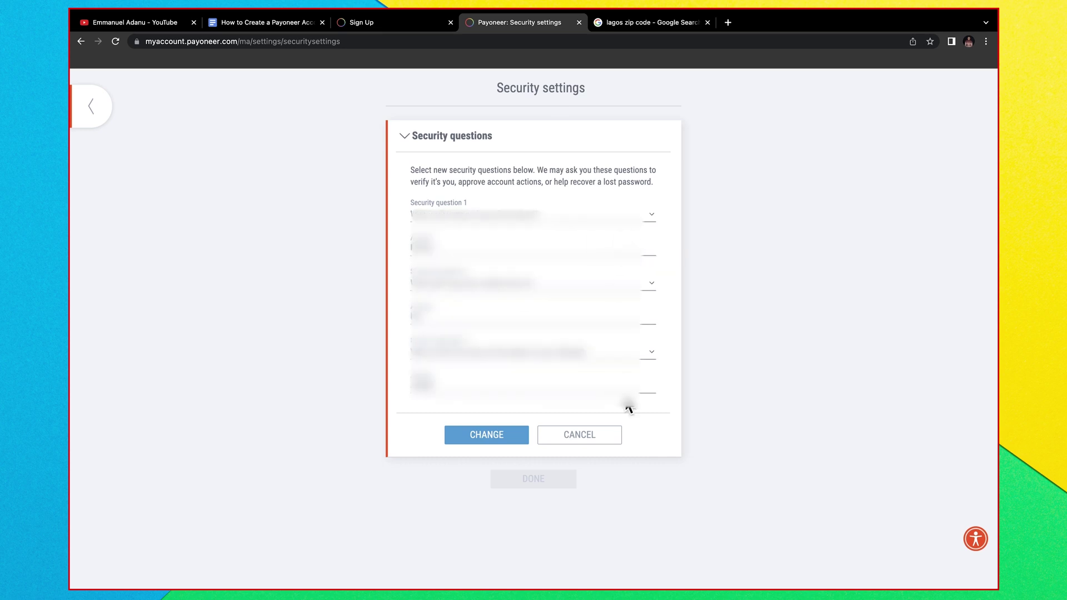
left_click(486, 436)
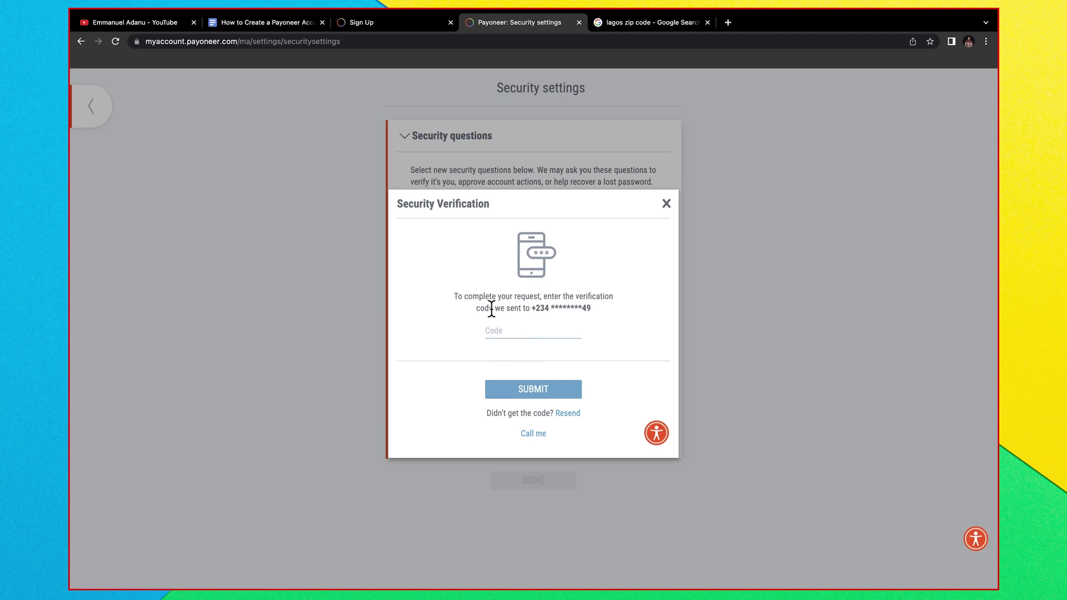
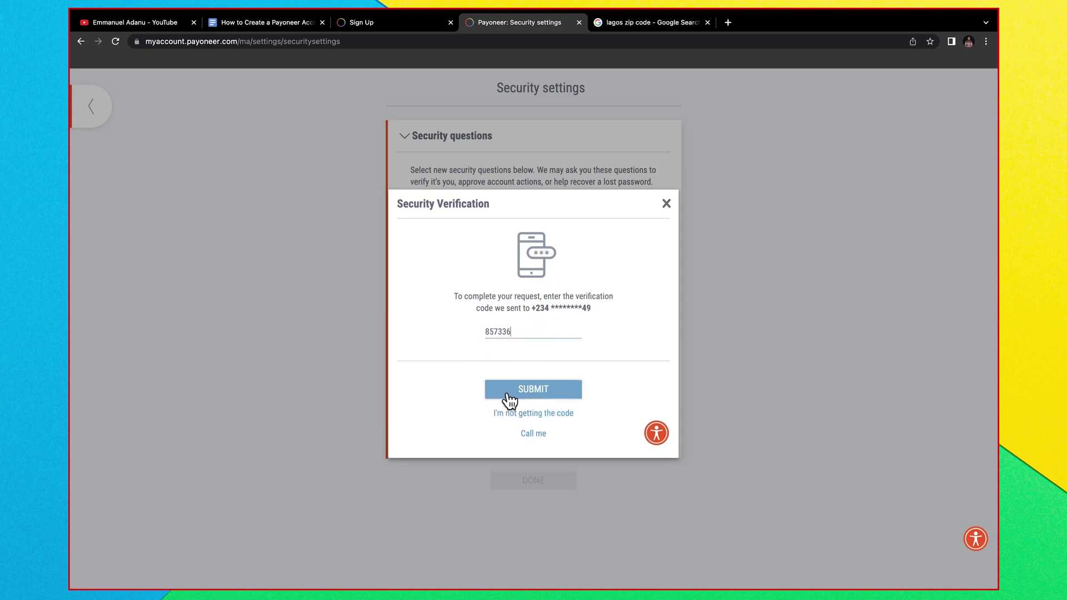
Confirm the change with the pasted SMS verification code and finish back on Home.
left_click(538, 389)
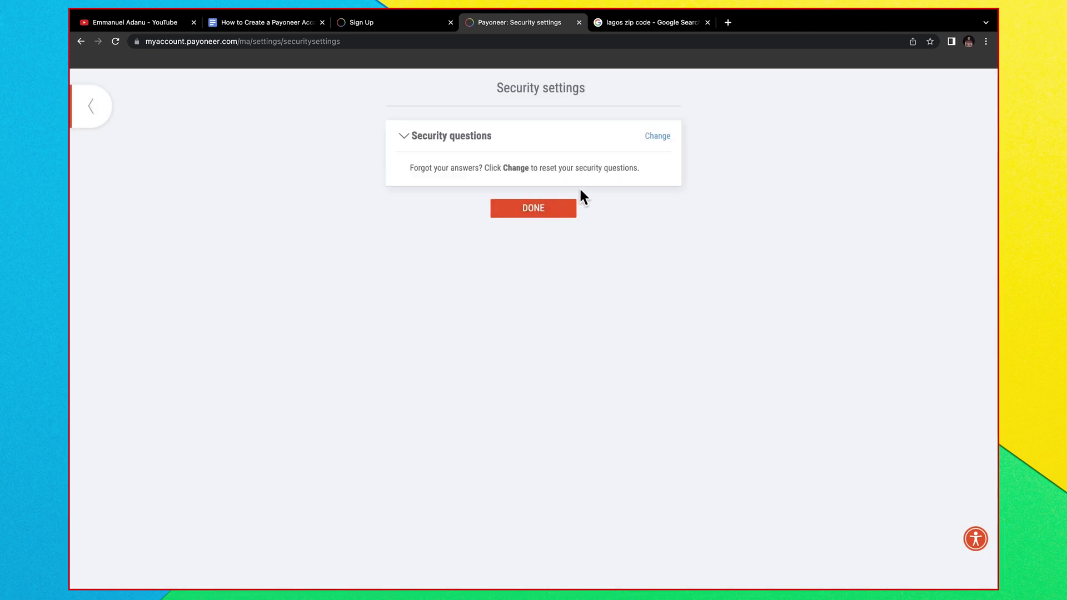
left_click(532, 210)
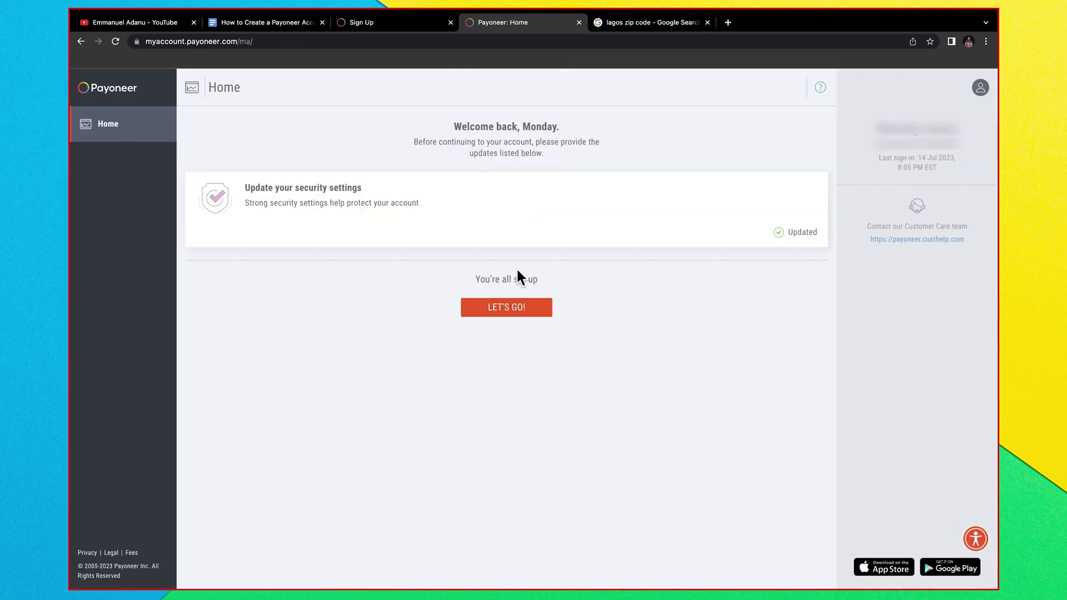
Enter the dashboard and choose the receiving accounts option from the USD balance menu.
left_click(509, 316)
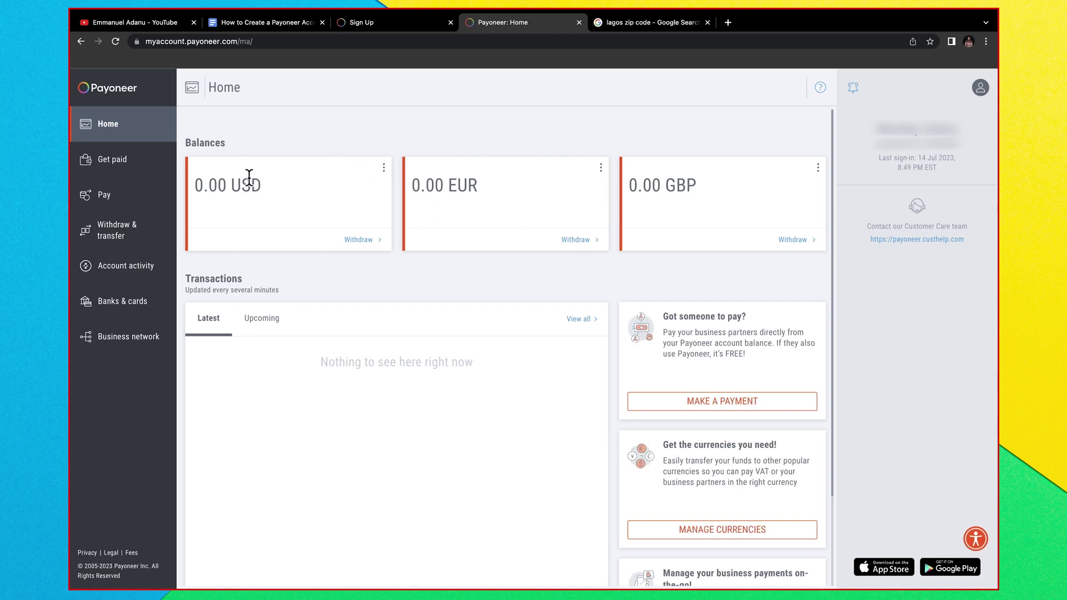
left_click(383, 168)
left_click(346, 177)
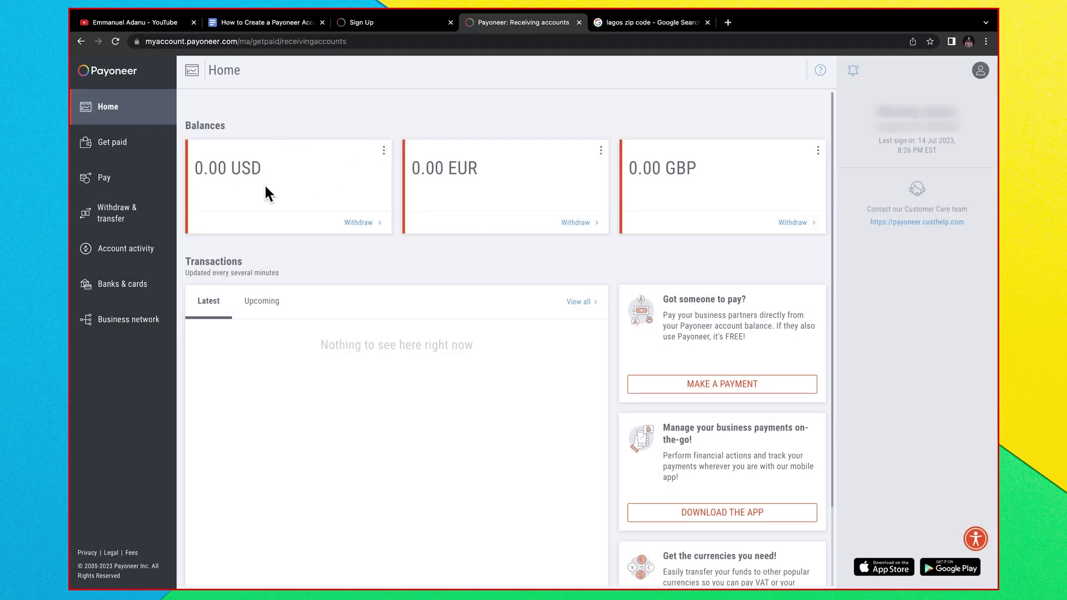
Reopen USD receiving accounts and highlight the 50.00 USD earnings still required.
left_click(384, 150)
left_click(346, 153)
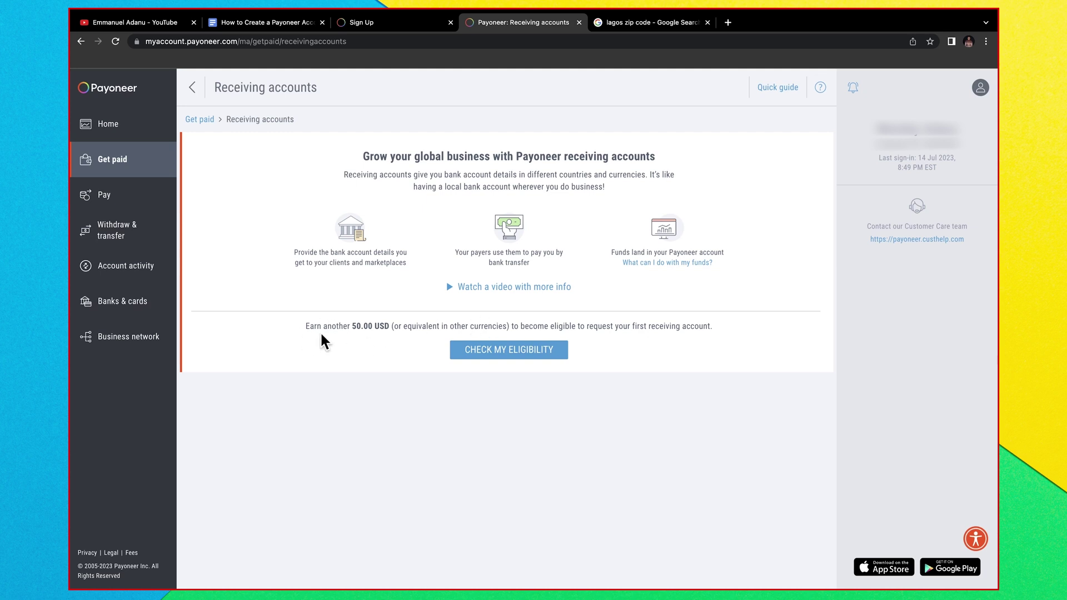
left_click_drag(314, 327, 580, 327)
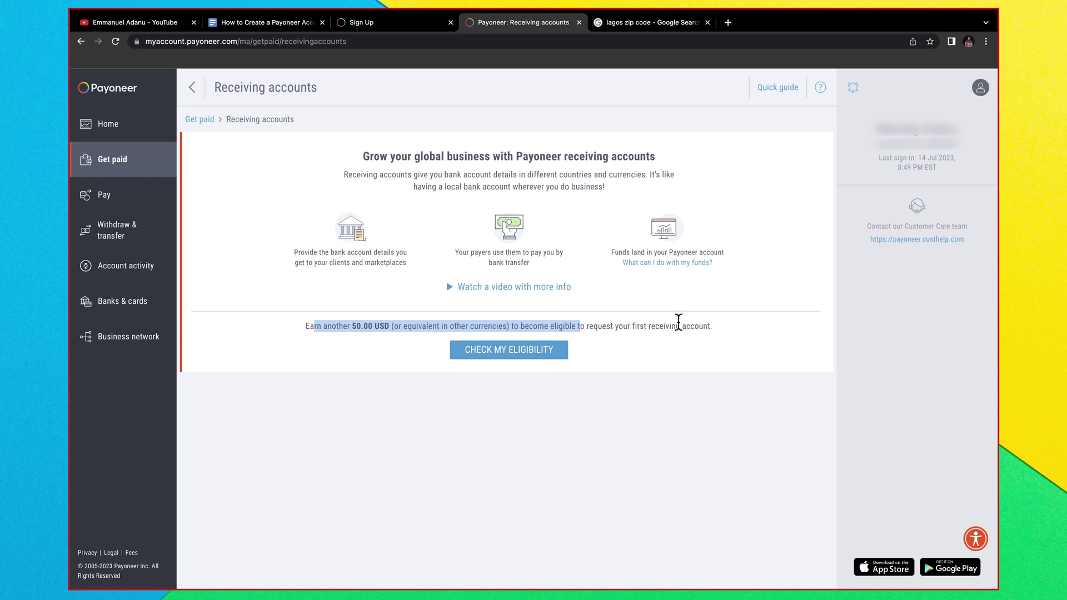
left_click(641, 324)
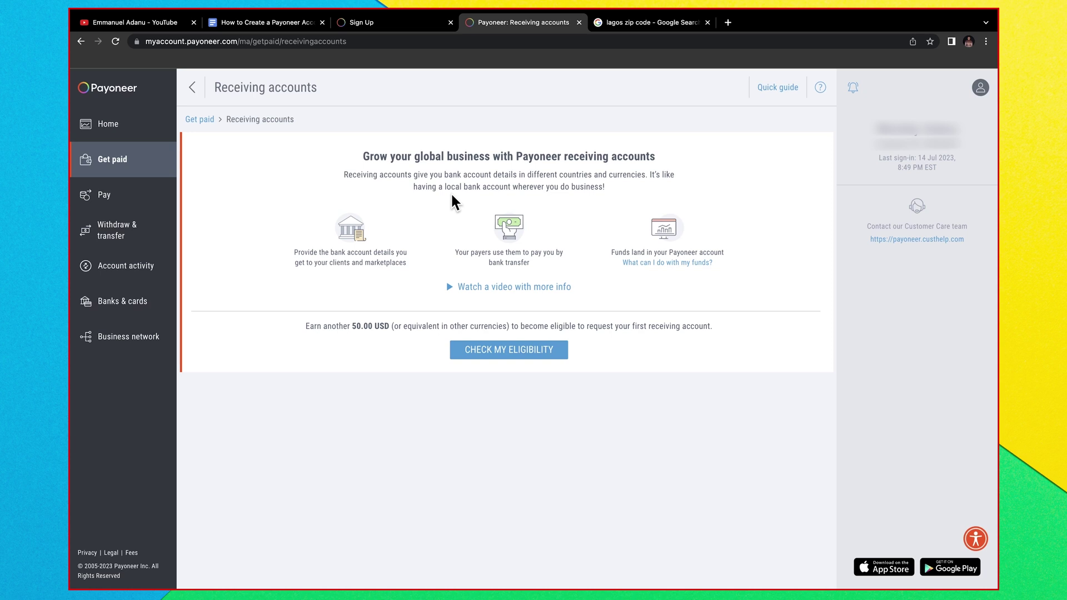
left_click_drag(304, 326, 389, 327)
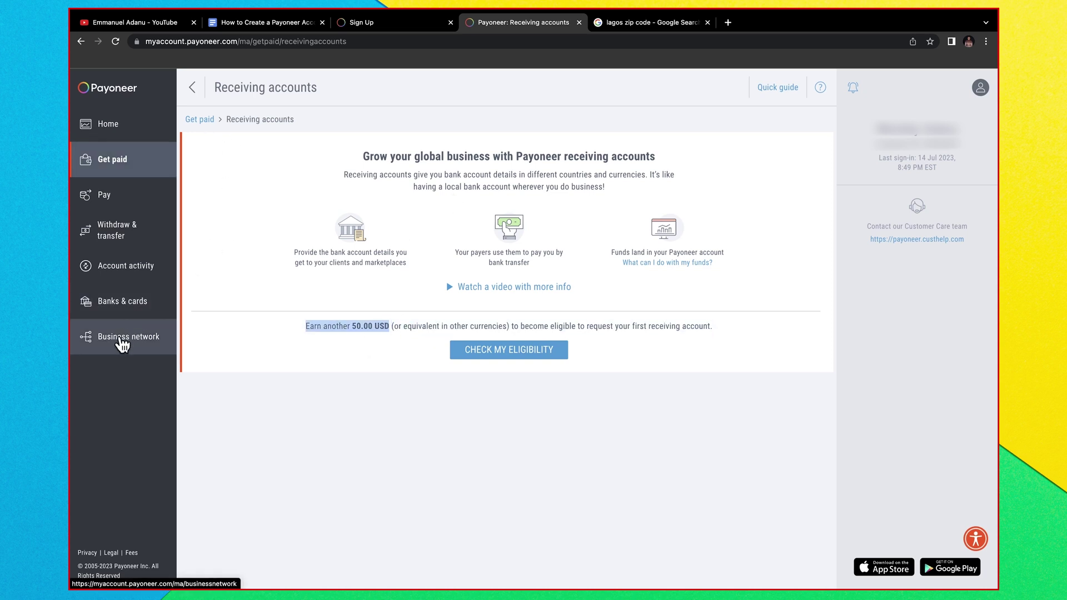
left_click(121, 342)
View the Companies you work with page and skim its guide on connecting to Fiverr-style marketplaces.
left_click(248, 181)
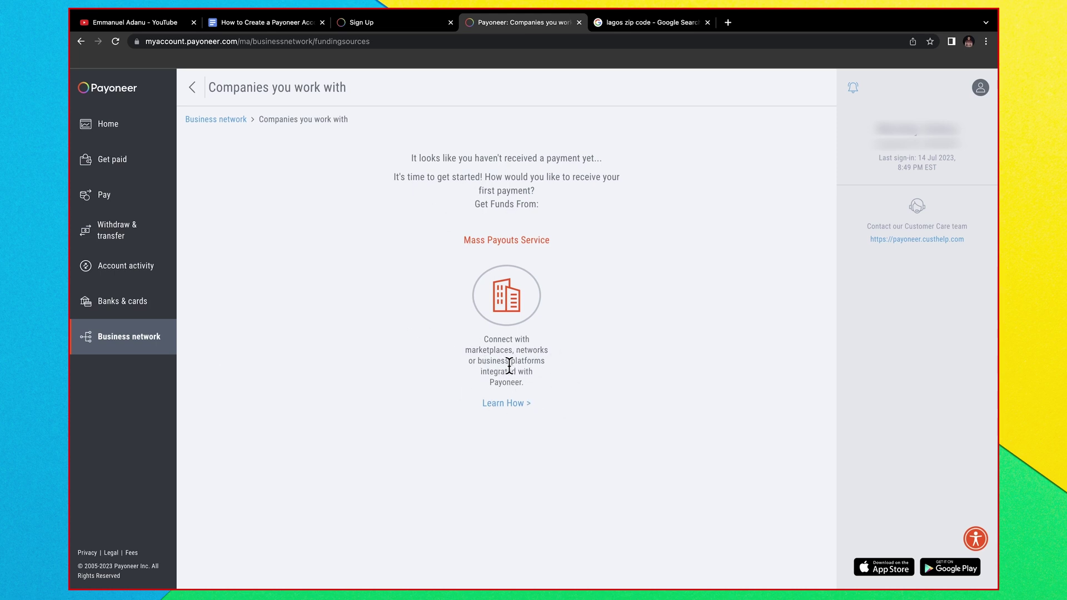
left_click(510, 404)
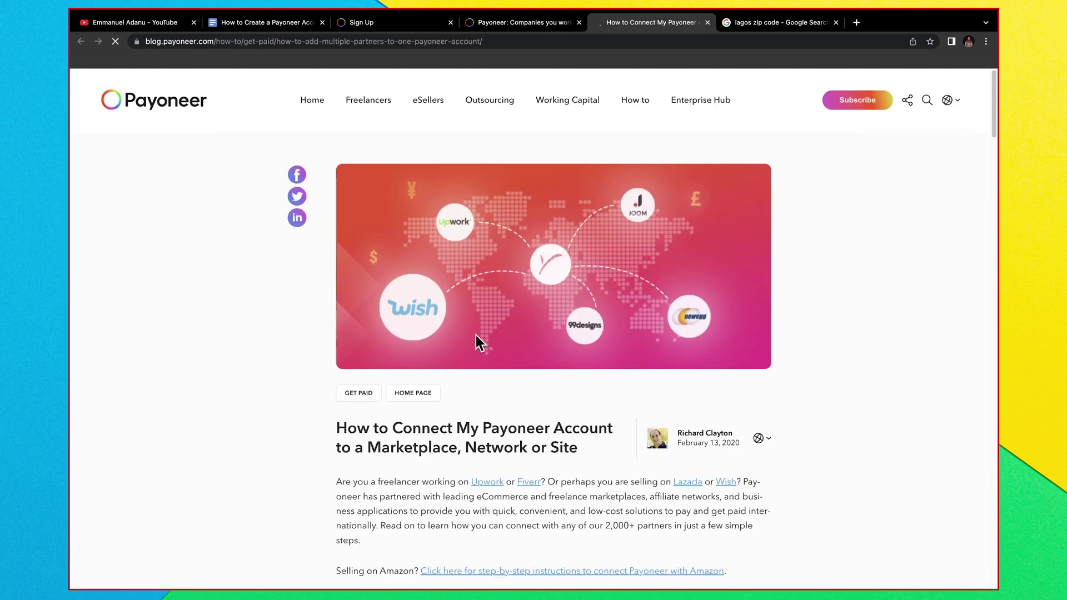
scroll(509, 394, "down", 15)
scroll(513, 400, "down", 20)
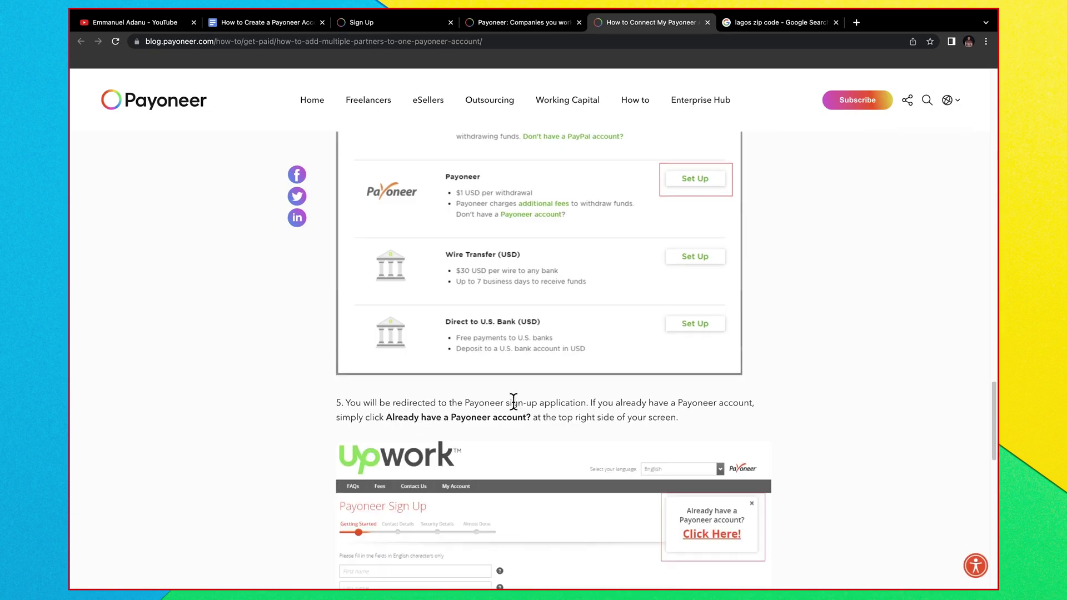
scroll(513, 403, "up", 20)
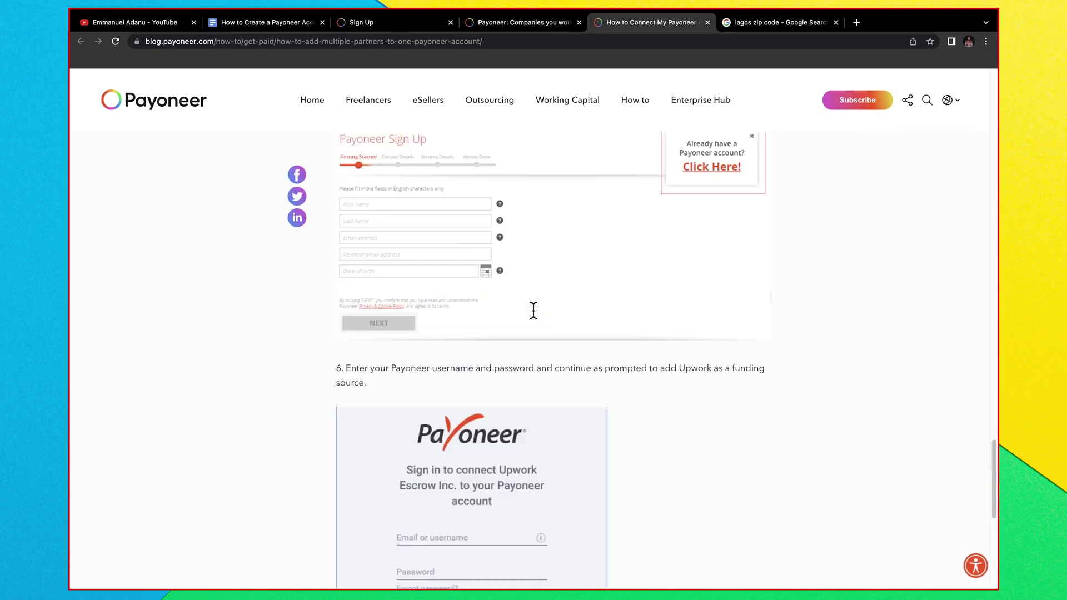
key("ctrl+shift+Tab")
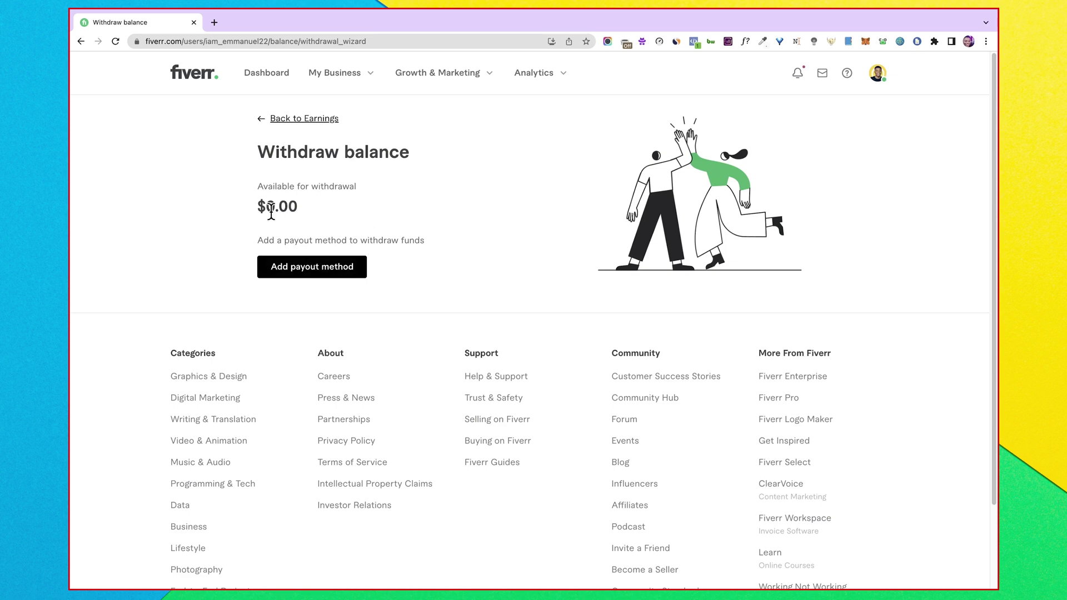
Start adding a Fiverr payout method and pass the SMS verification code check.
left_click(307, 270)
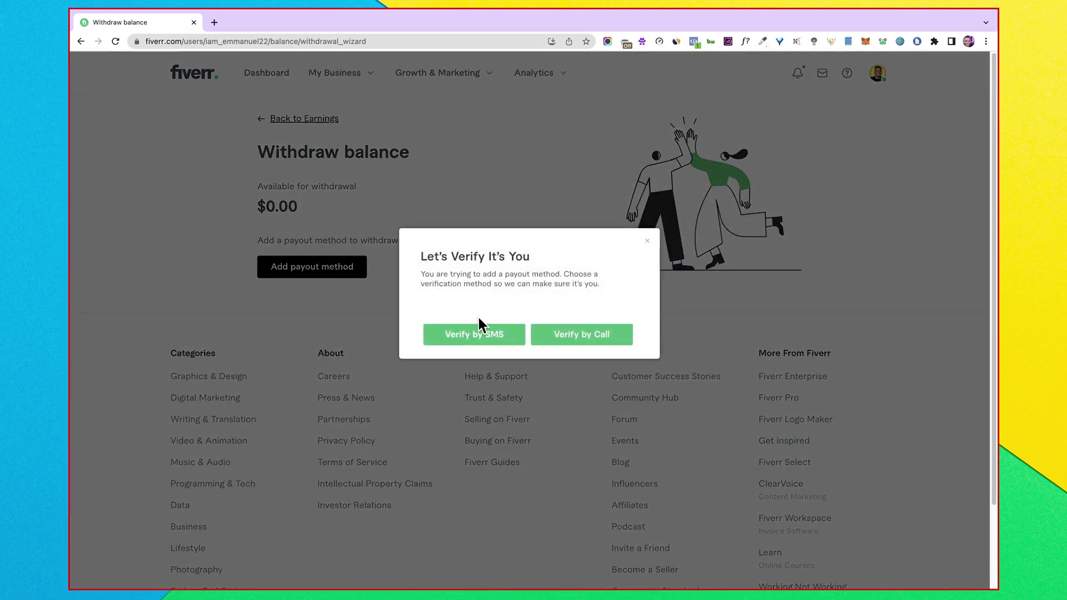
left_click(488, 334)
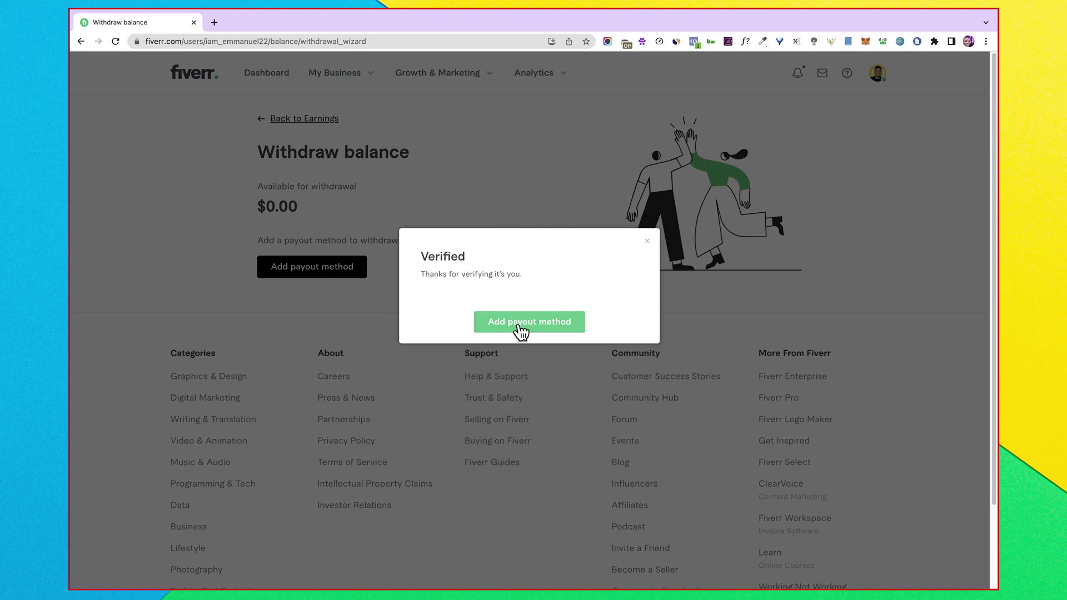
left_click(520, 329)
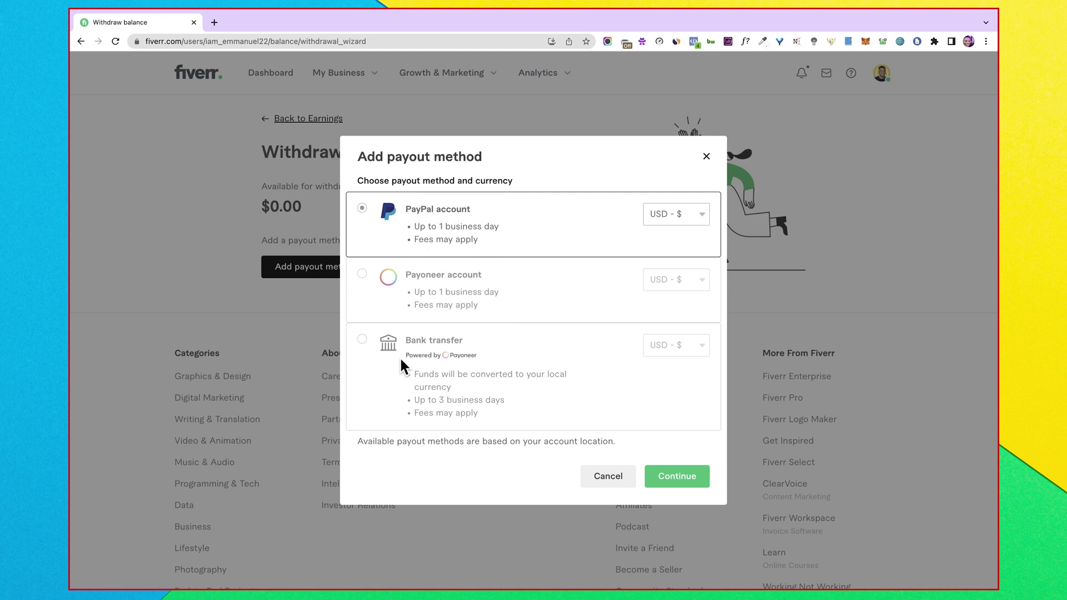
Choose Payoneer account as the payout method with USD currency and continue.
left_click(363, 275)
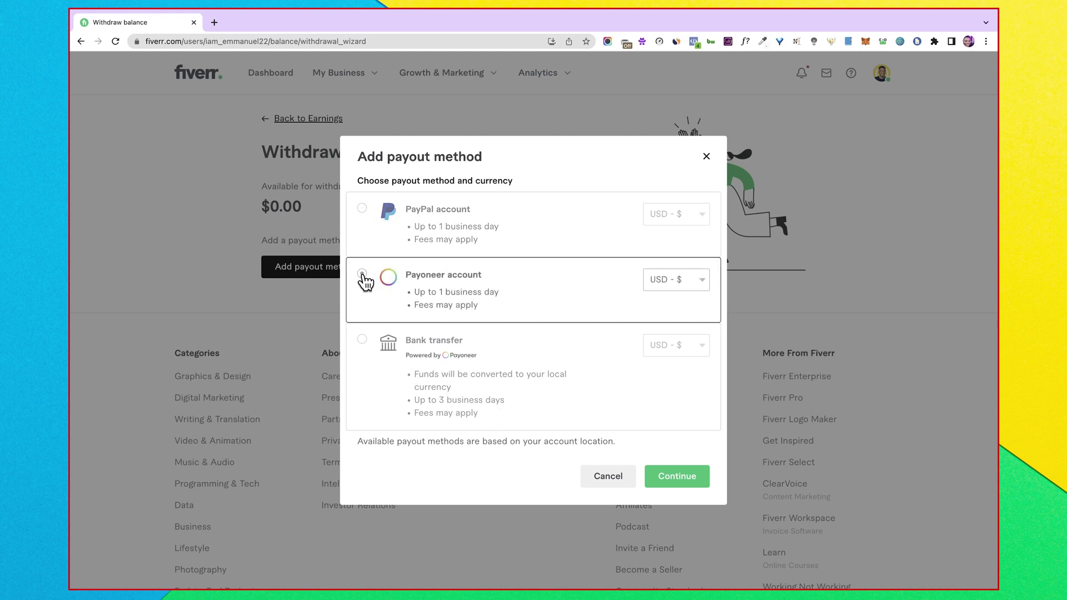
left_click(363, 340)
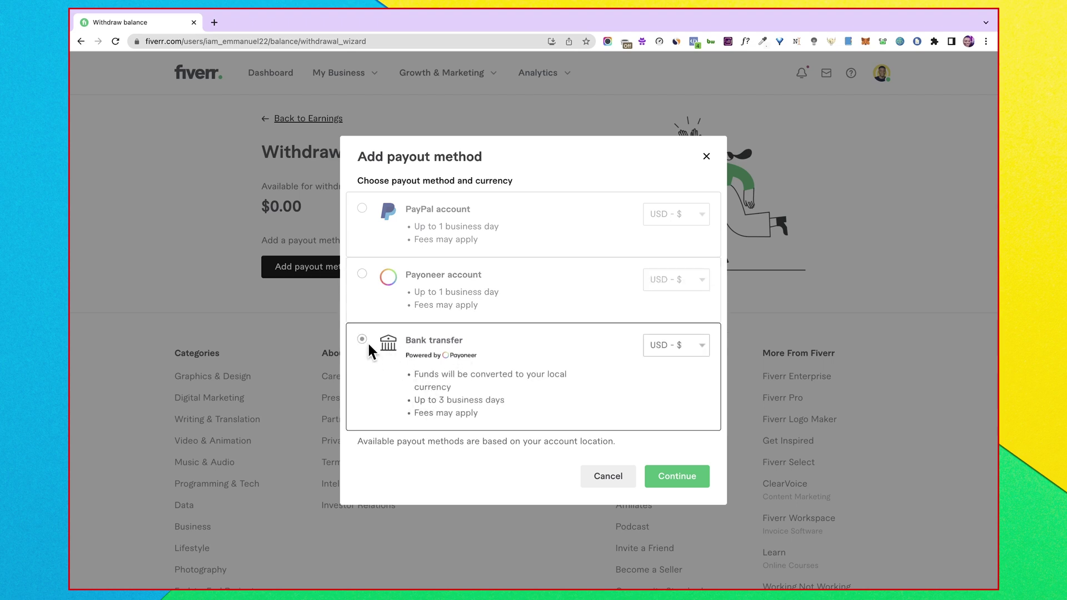
left_click(360, 275)
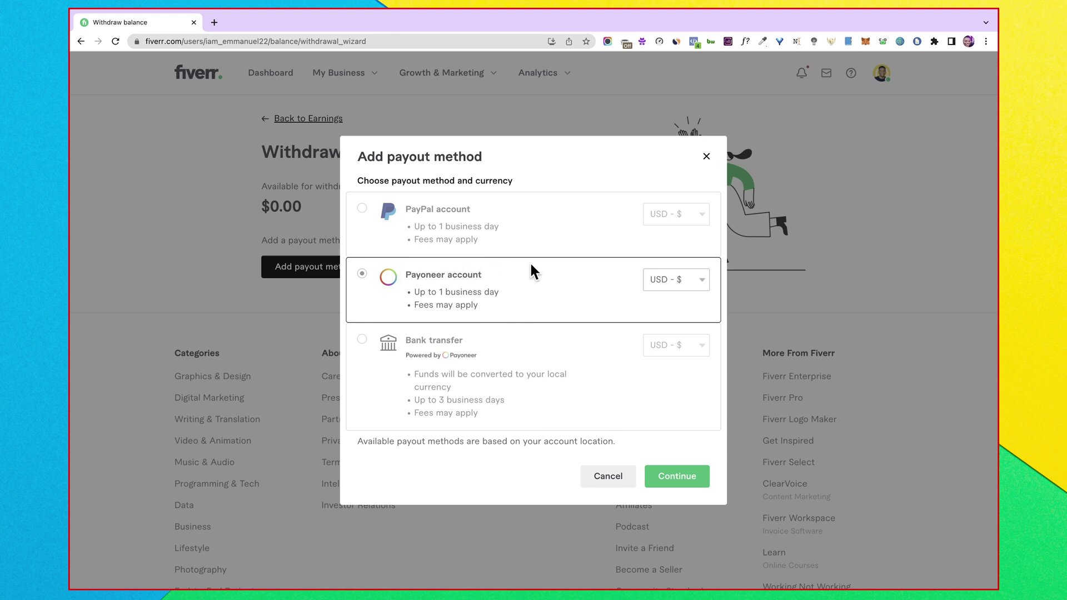
left_click(681, 280)
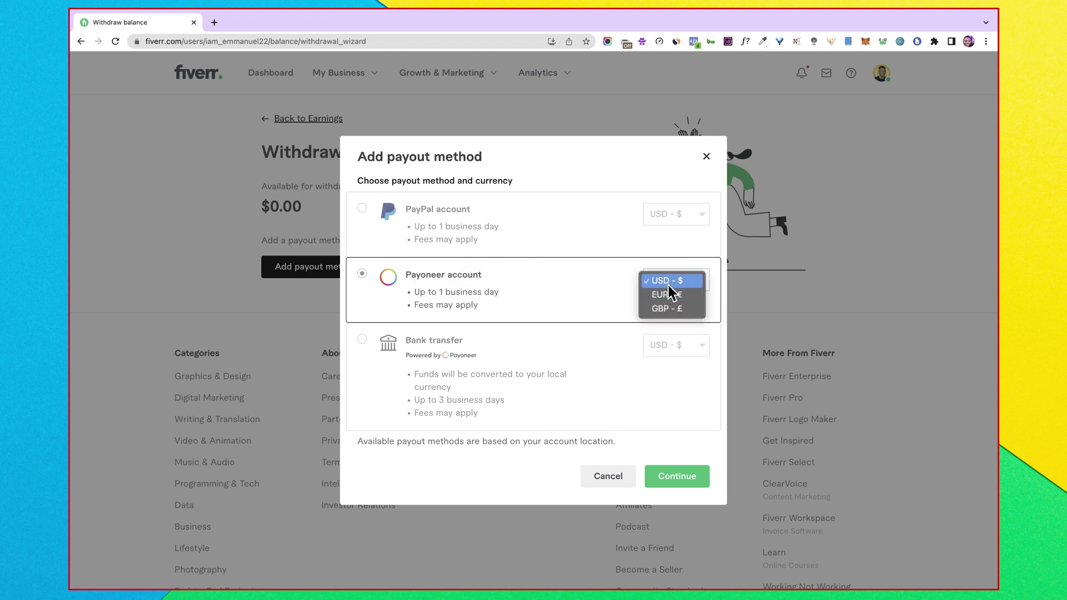
left_click(668, 282)
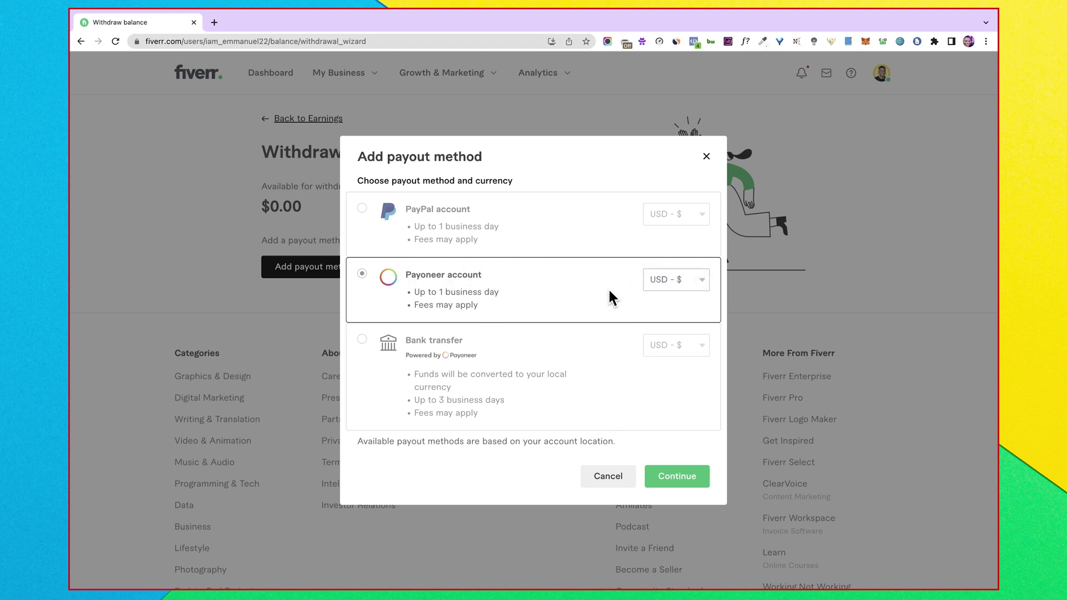
left_click(674, 473)
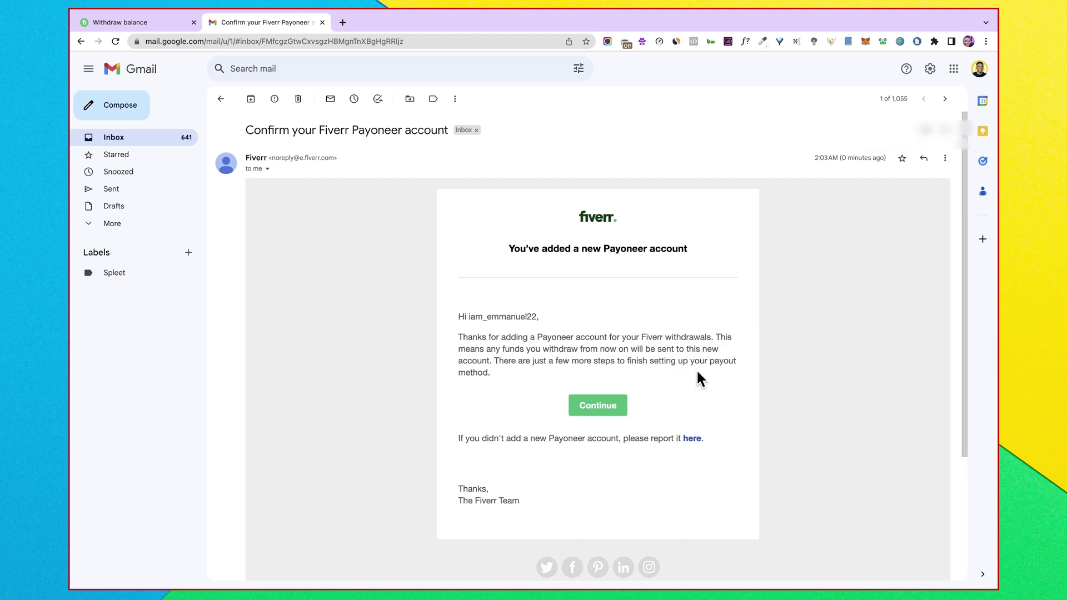
Continue from the 'Confirm your Fiverr Payoneer account' email to Payoneer's Fiverr sign-up page.
left_click(590, 405)
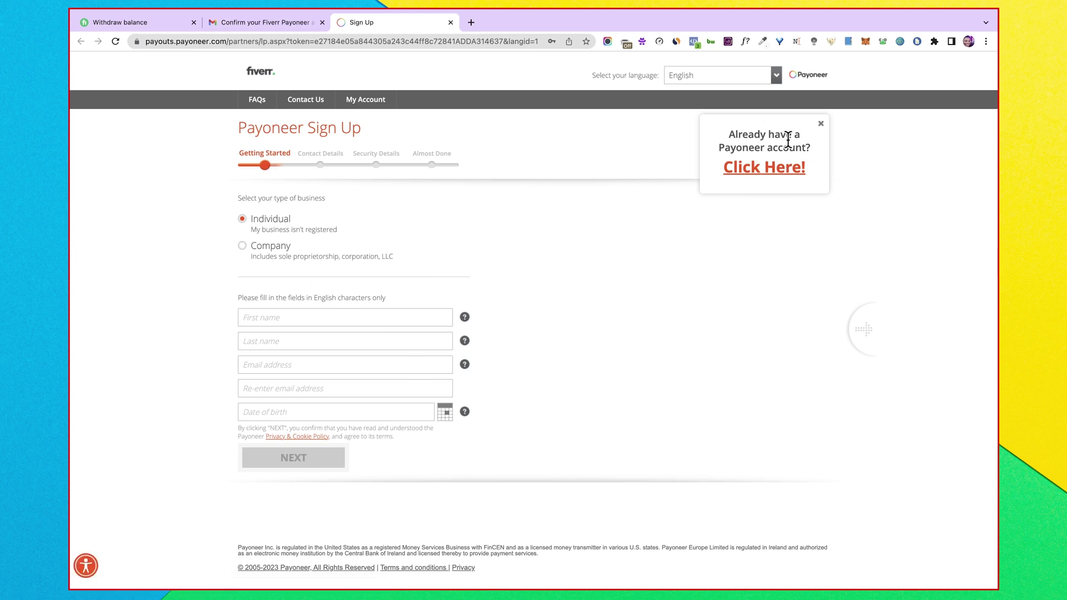
Sign in with the existing Payoneer account to link Fiverr, then check Companies you work with.
left_click(776, 177)
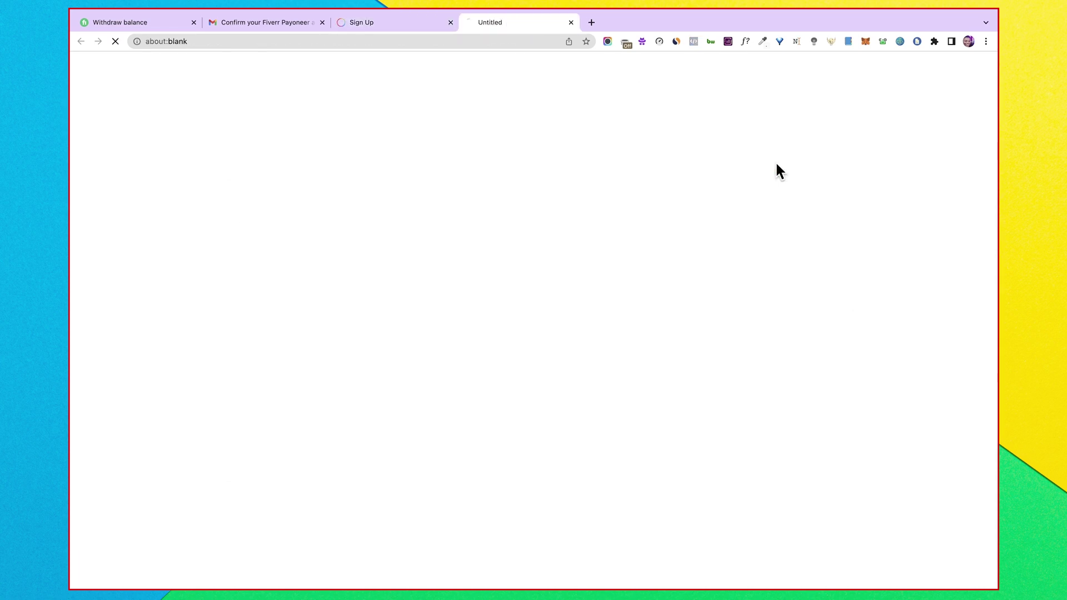
left_click(186, 302)
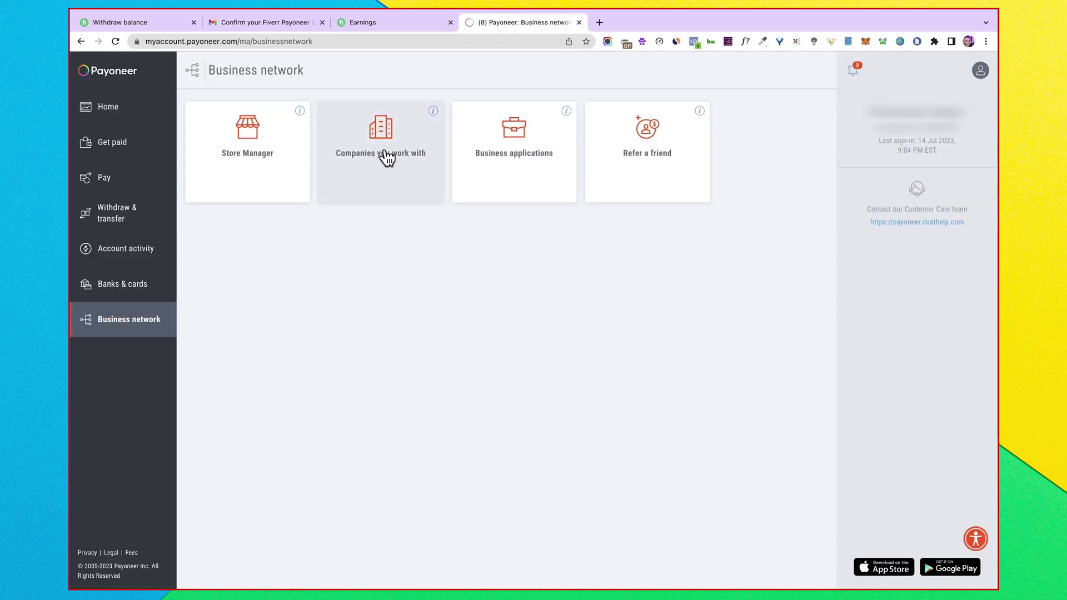
left_click(388, 157)
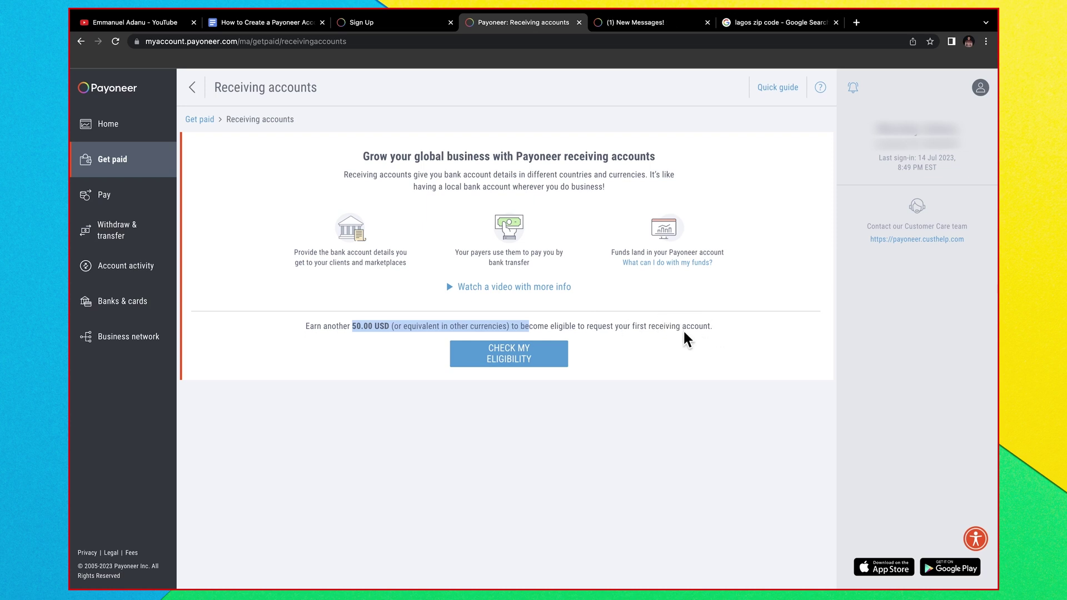
left_click(714, 332)
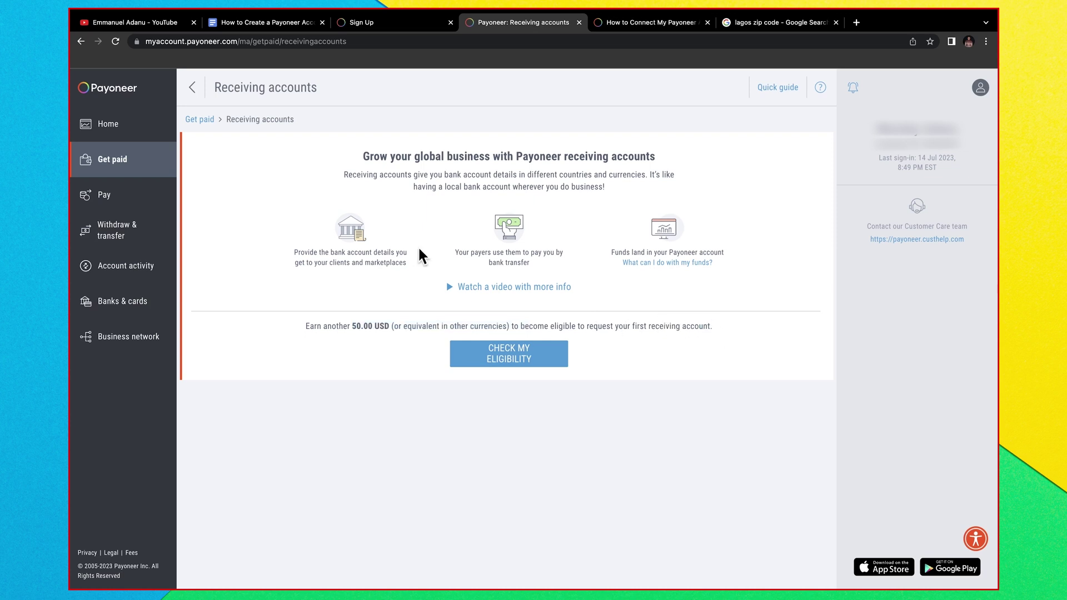